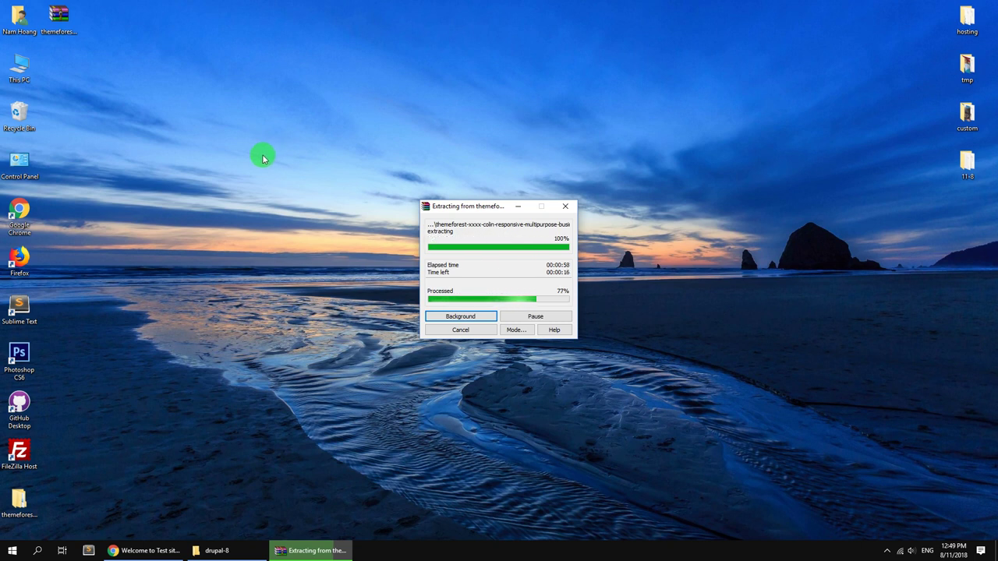
Open the extracted Colin Drupal theme folder from the desktop and look over its installation folders and zip archives.
double_click(18, 501)
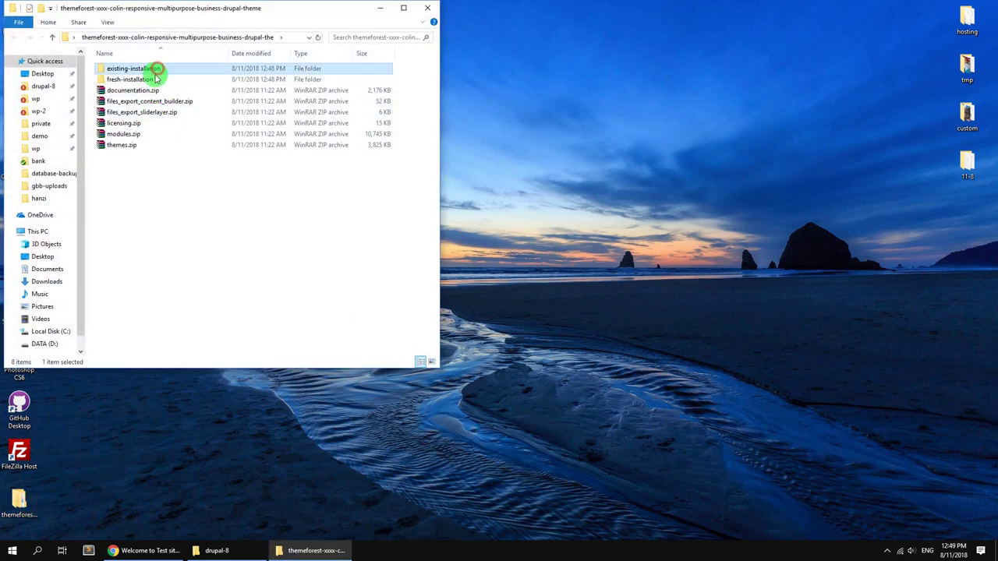
click(145, 90)
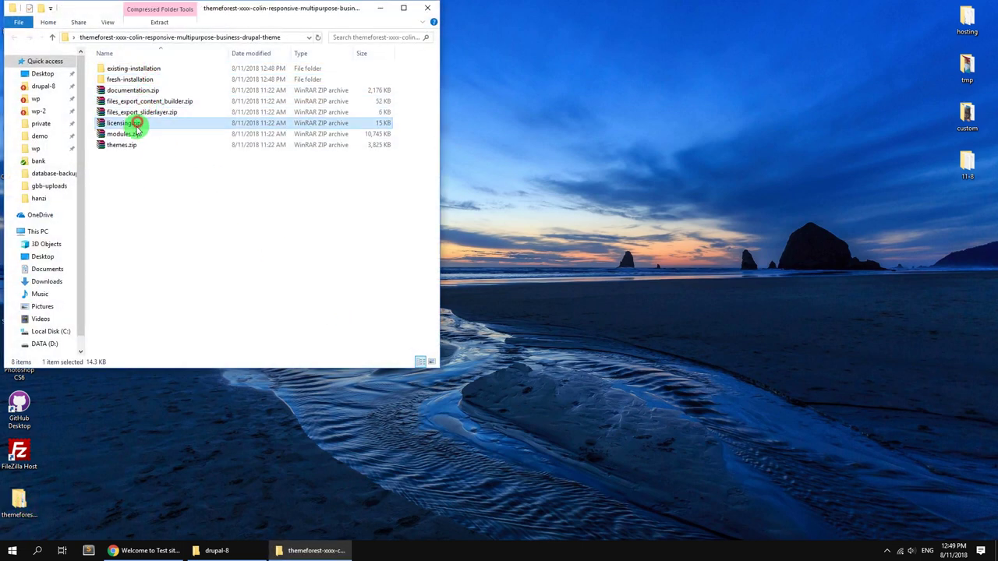
click(125, 145)
drag(115, 23, 188, 160)
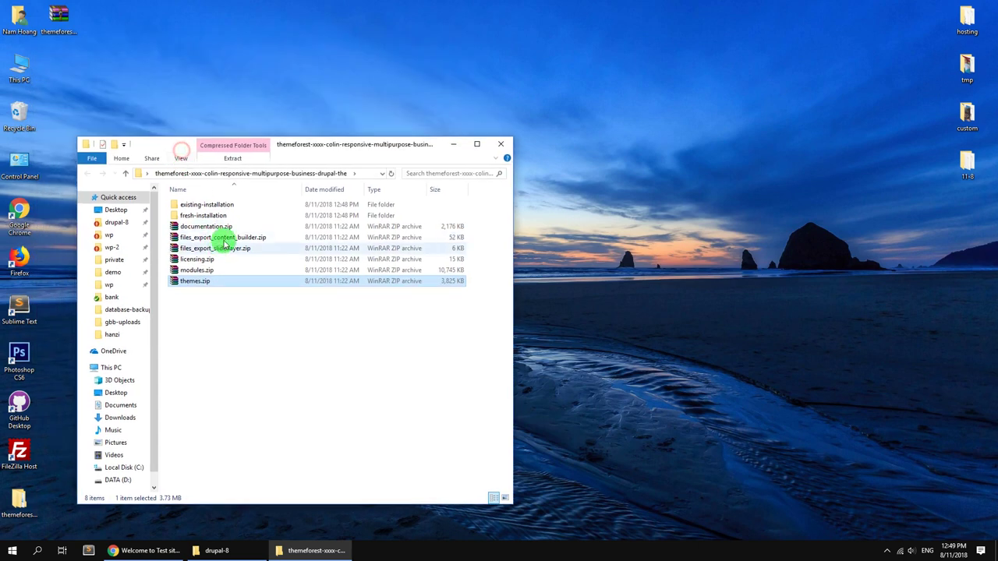
Check the local site's address in Chrome, and bring up the matching drupal-8 folder under xampp htdocs.
click(148, 551)
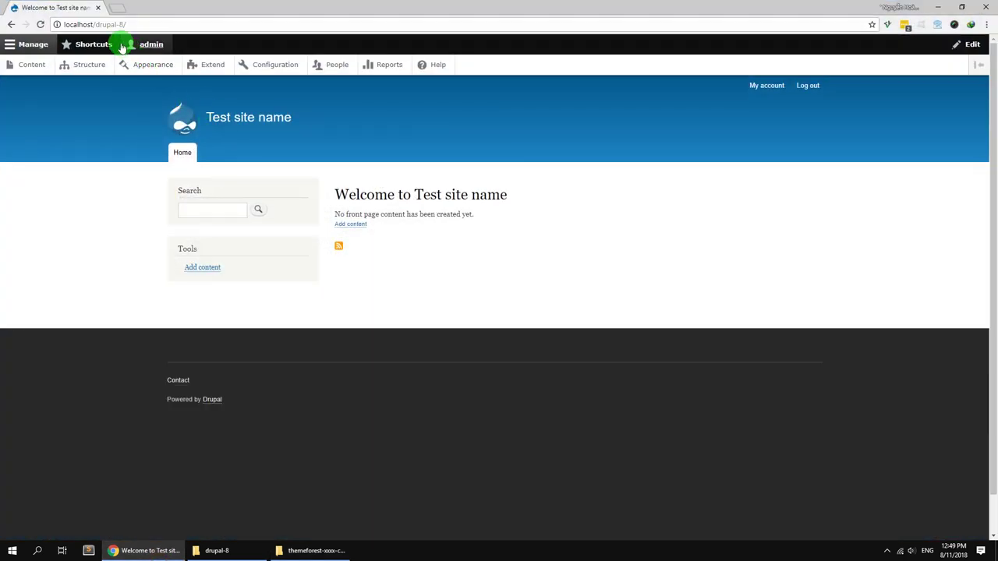
drag(96, 25, 156, 23)
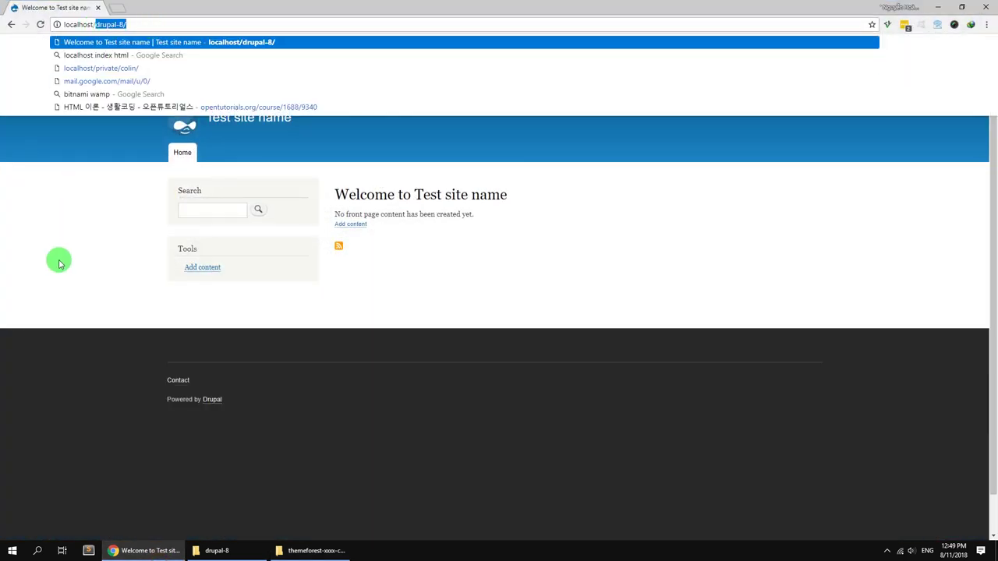
click(57, 260)
click(226, 549)
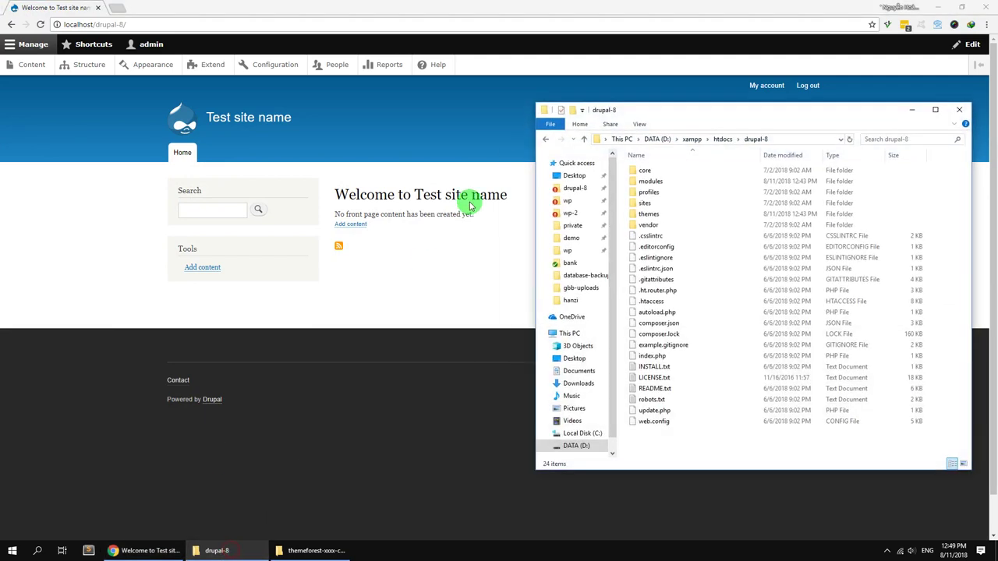
click(753, 140)
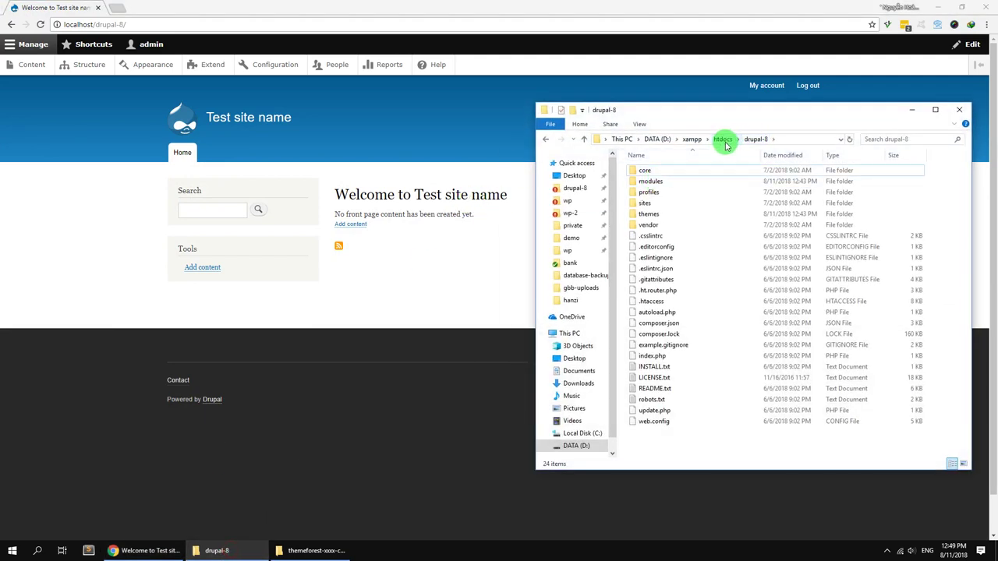
Copy all module folders from the theme package's existing-installation/modules folder into drupal-8/modules.
click(330, 549)
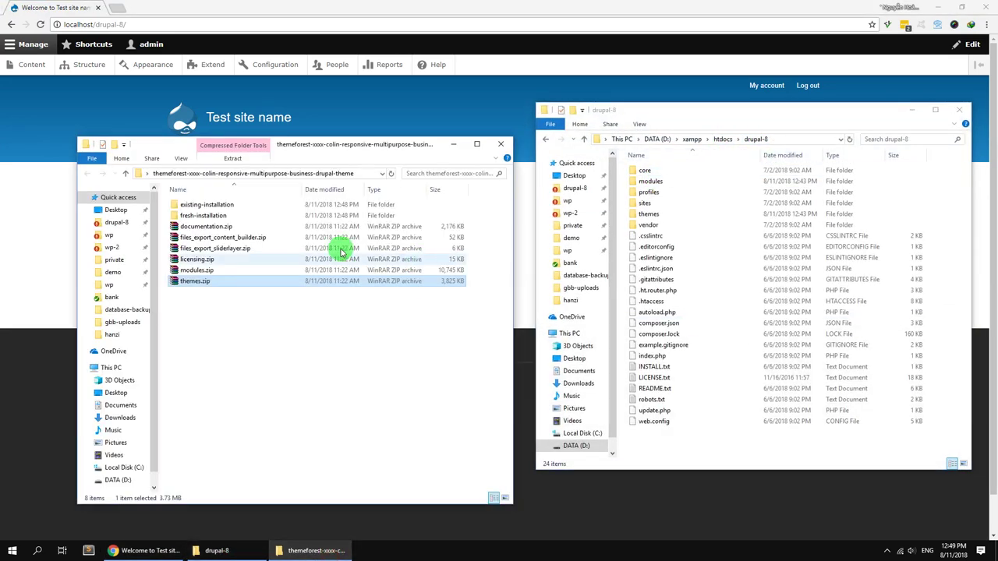
click(242, 209)
double_click(241, 209)
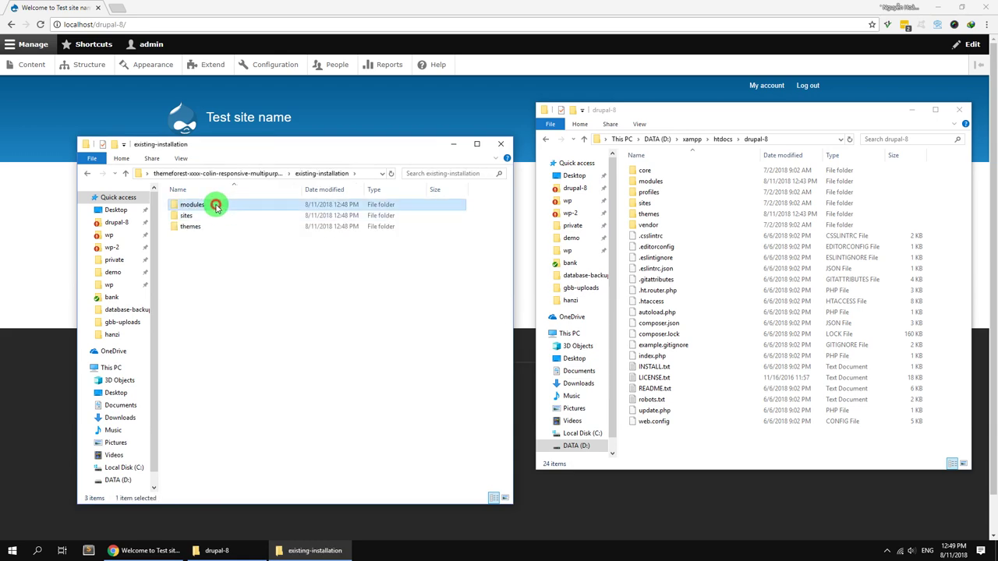
double_click(216, 204)
click(631, 182)
double_click(632, 182)
click(226, 270)
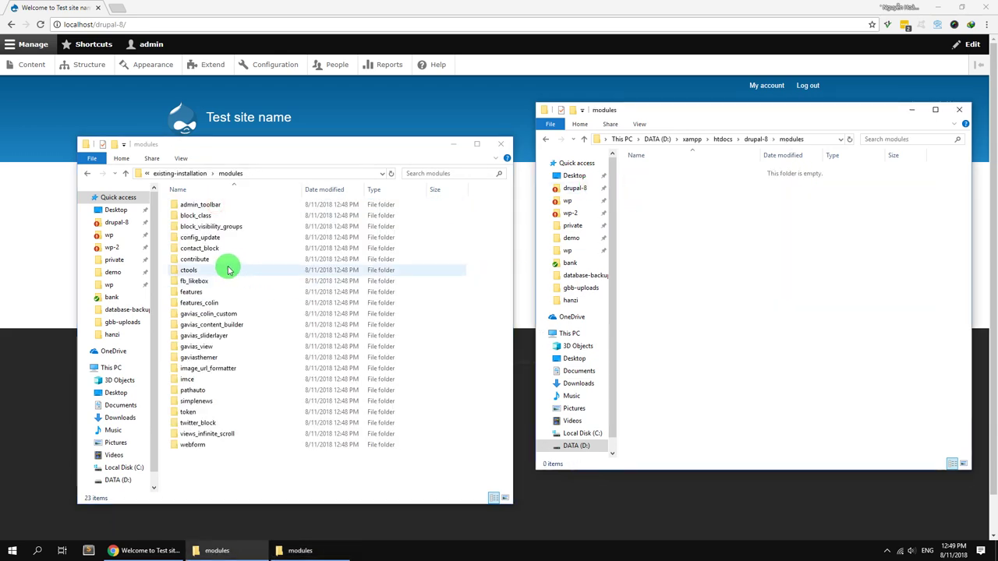
key(ctrl+a)
drag(231, 272, 663, 267)
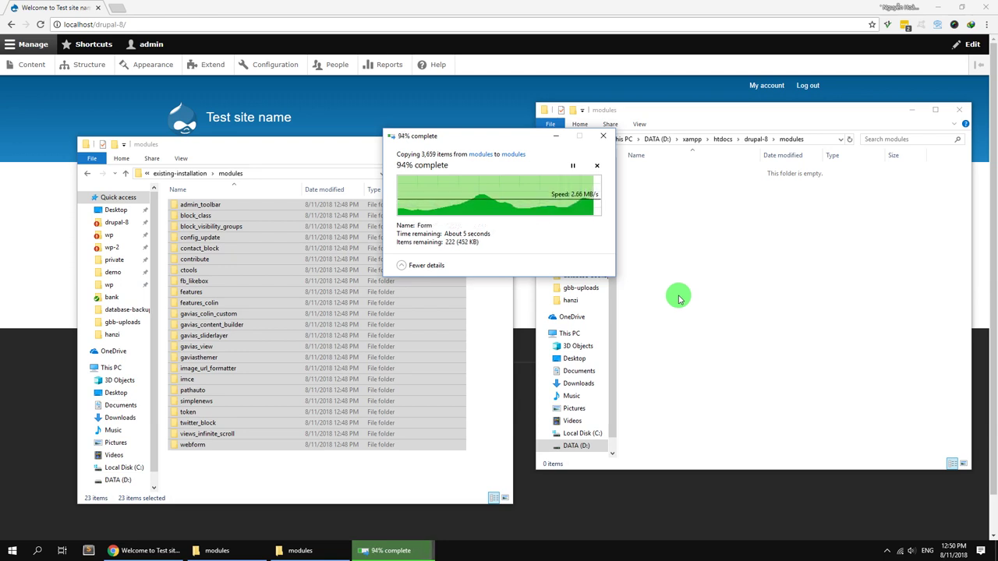
Copy the default folder from existing-installation/sites into the drupal-8/sites folder.
click(187, 173)
double_click(186, 216)
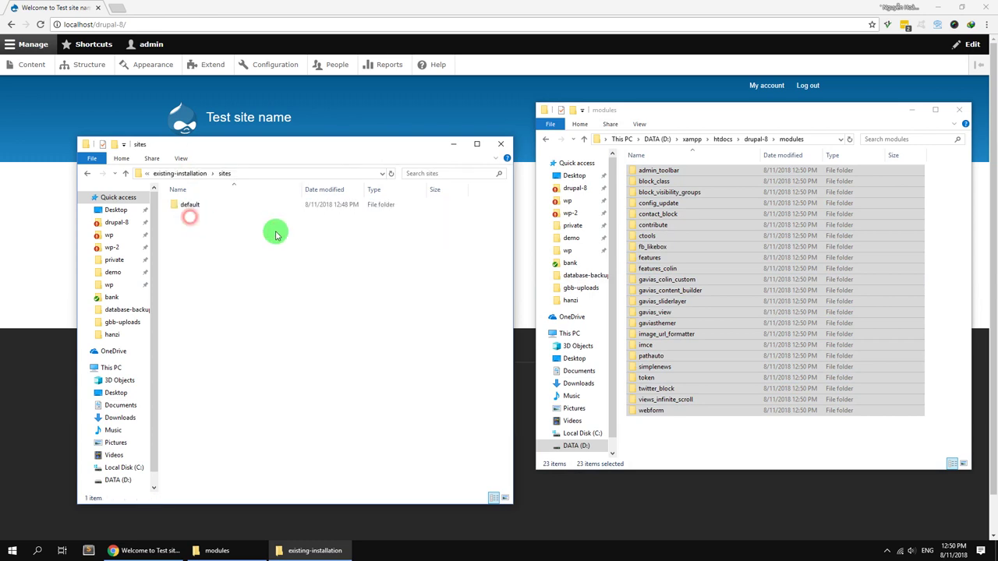
click(754, 139)
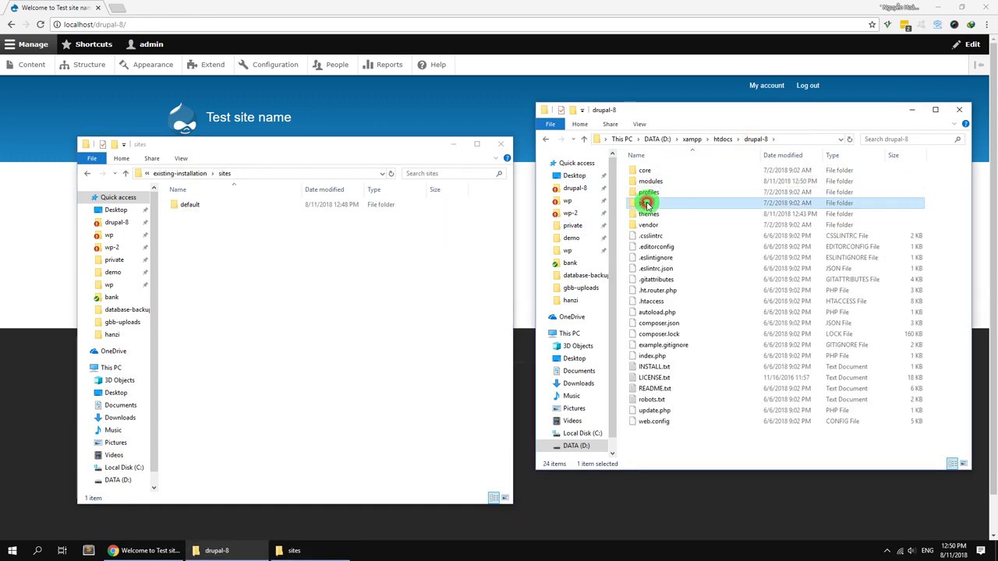
double_click(647, 202)
drag(192, 205, 690, 278)
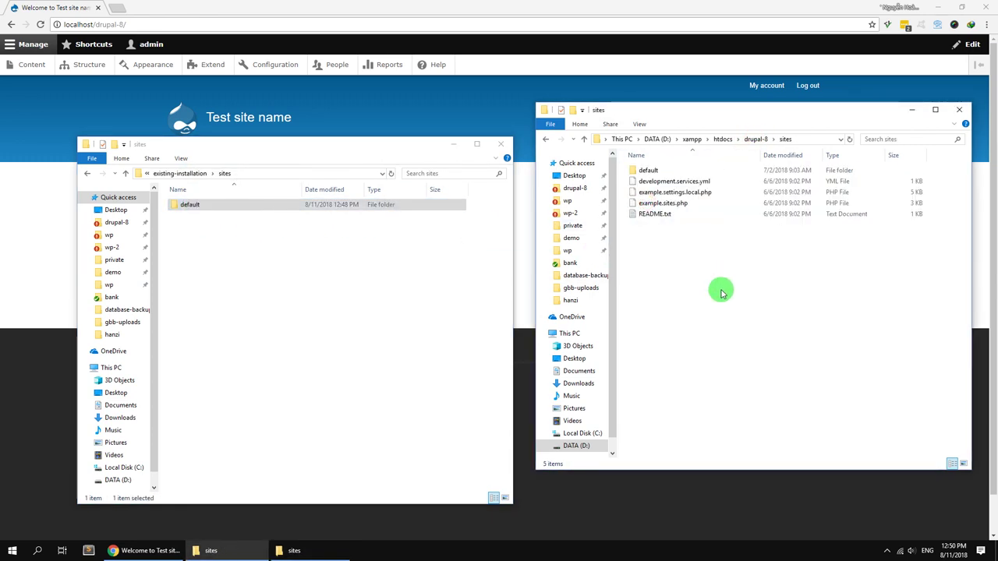
Copy the gavias_colin folder from existing-installation/themes into the drupal-8/themes folder.
click(190, 173)
click(753, 139)
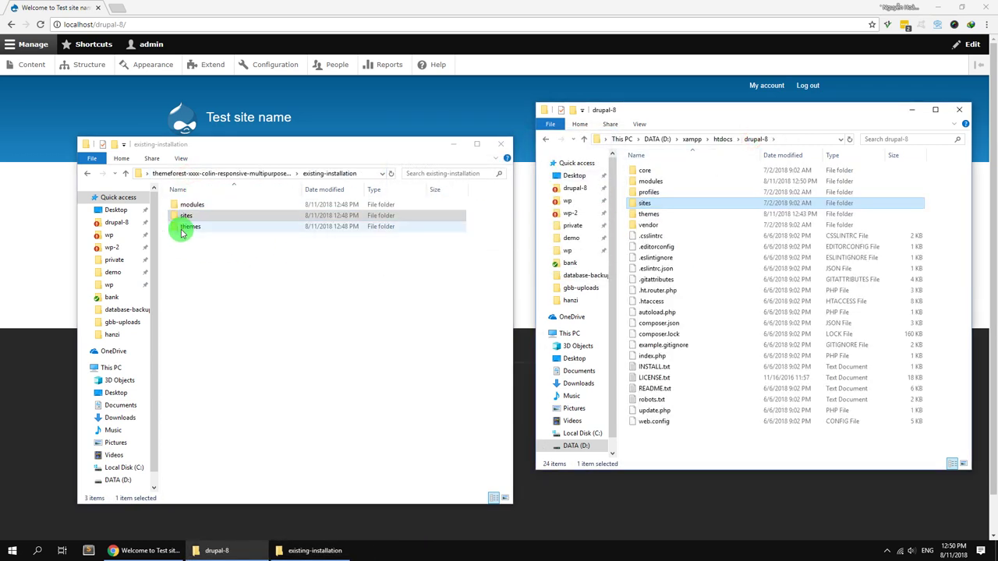
double_click(184, 226)
double_click(647, 214)
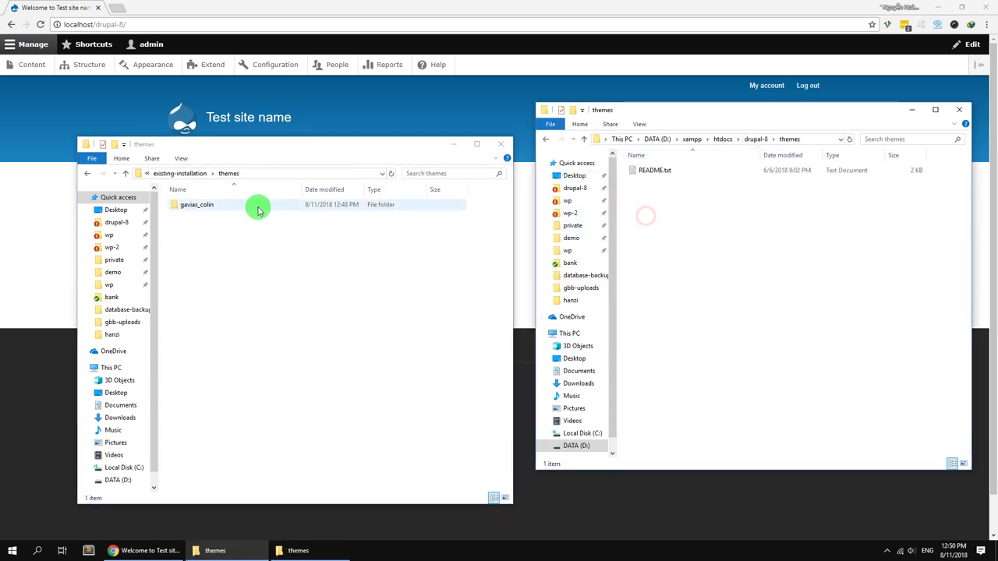
drag(200, 205, 692, 237)
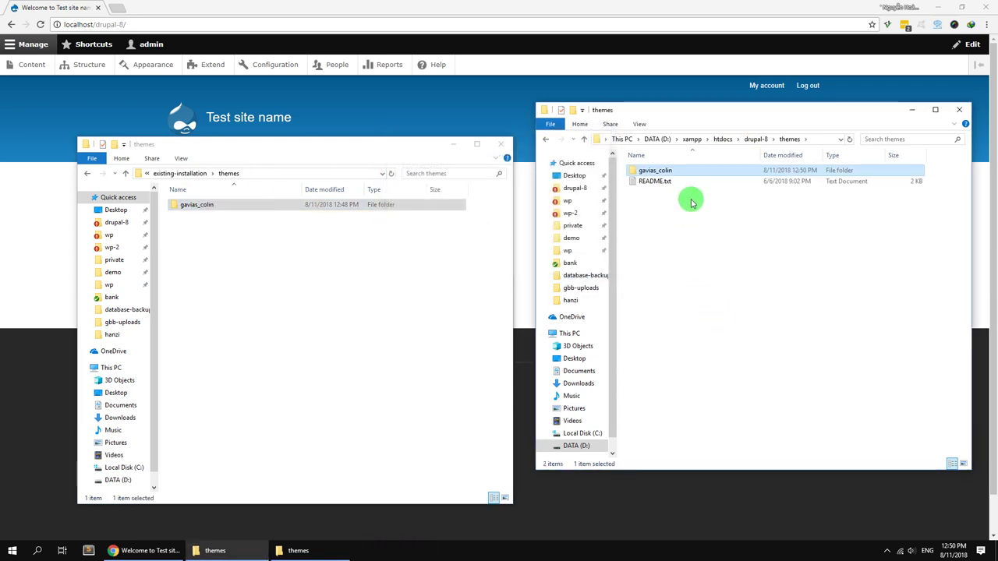
Return to the Drupal site in Chrome, install the Gavias Colin 8.x theme and set it as default.
click(71, 110)
click(150, 67)
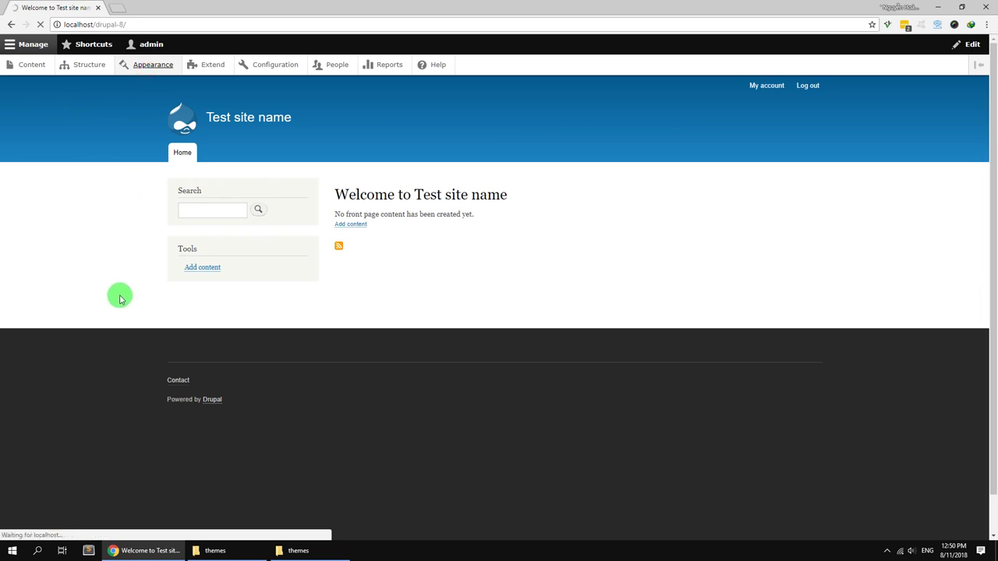
scroll(141, 326, down, 5)
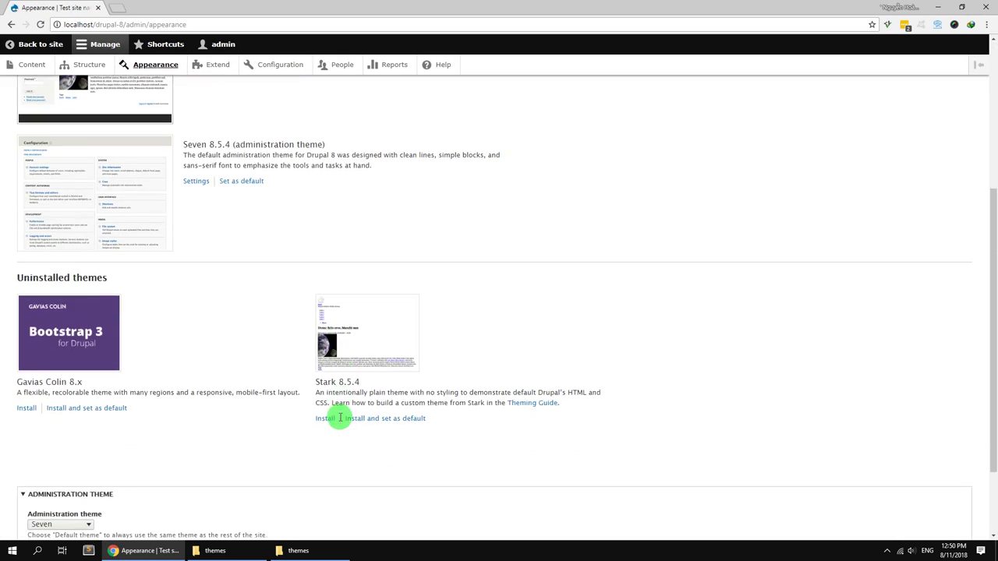
click(107, 303)
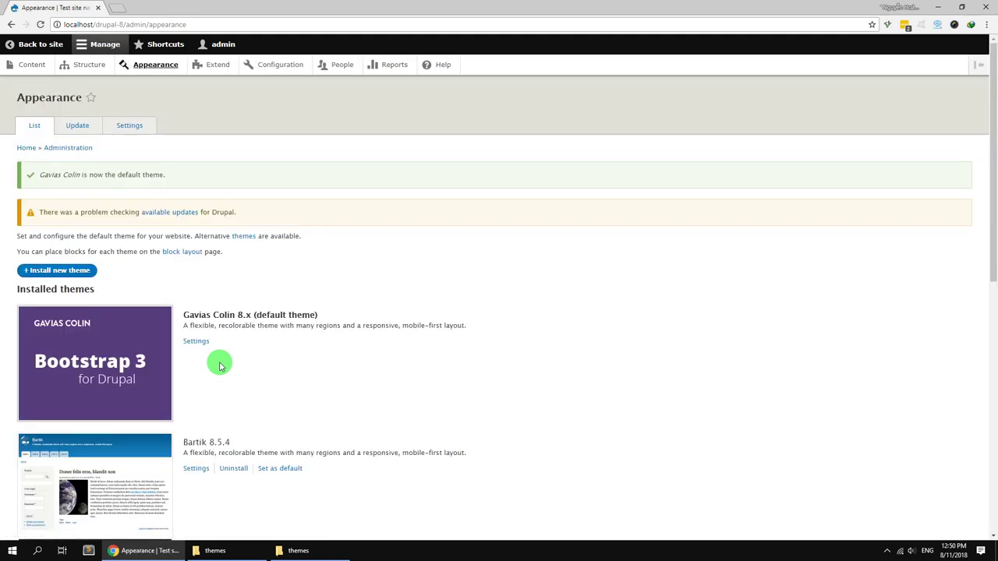
Go to the site's Extend page and filter the module list by "gav".
click(216, 66)
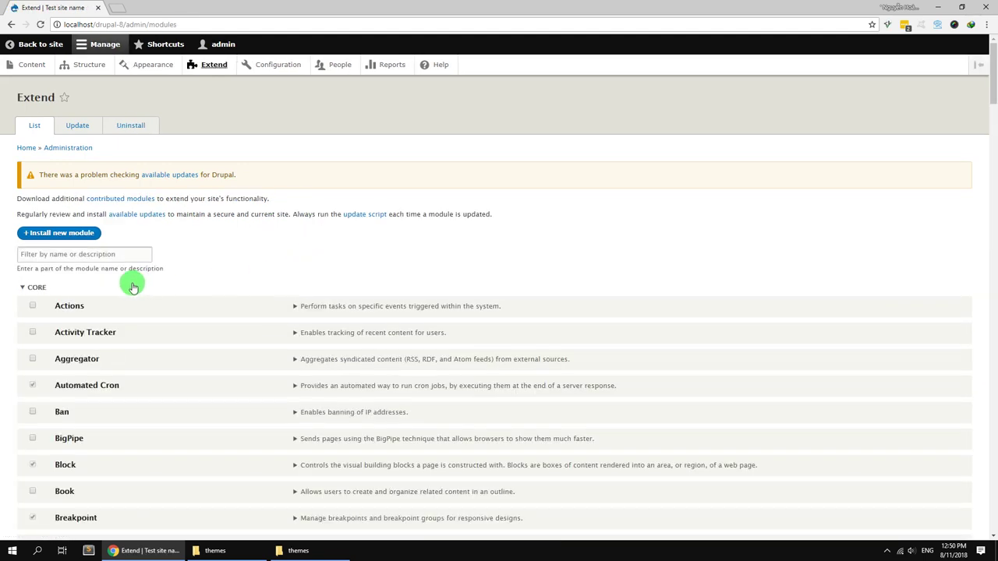
click(120, 251)
text(gva)
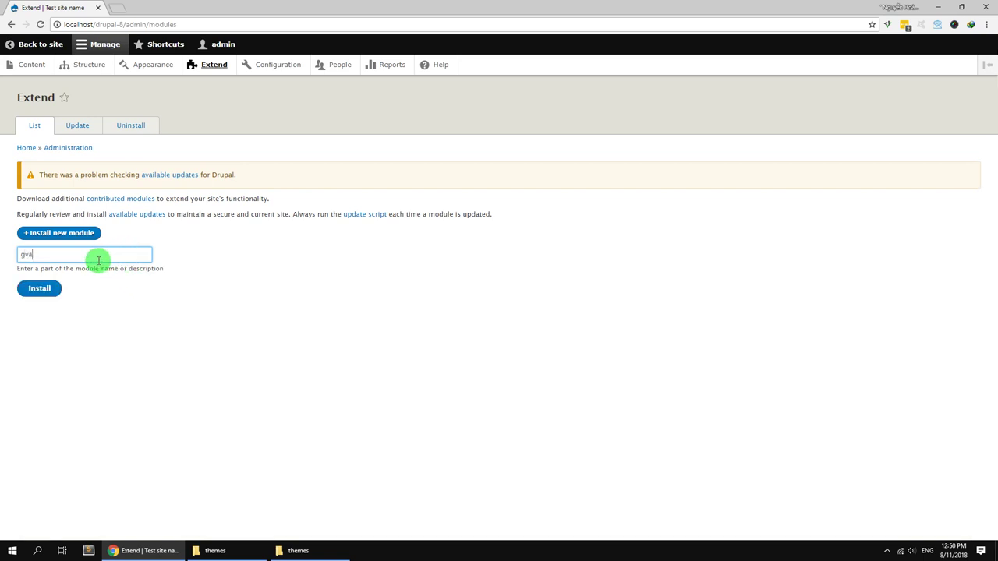
drag(97, 260, 9, 257)
text(g)
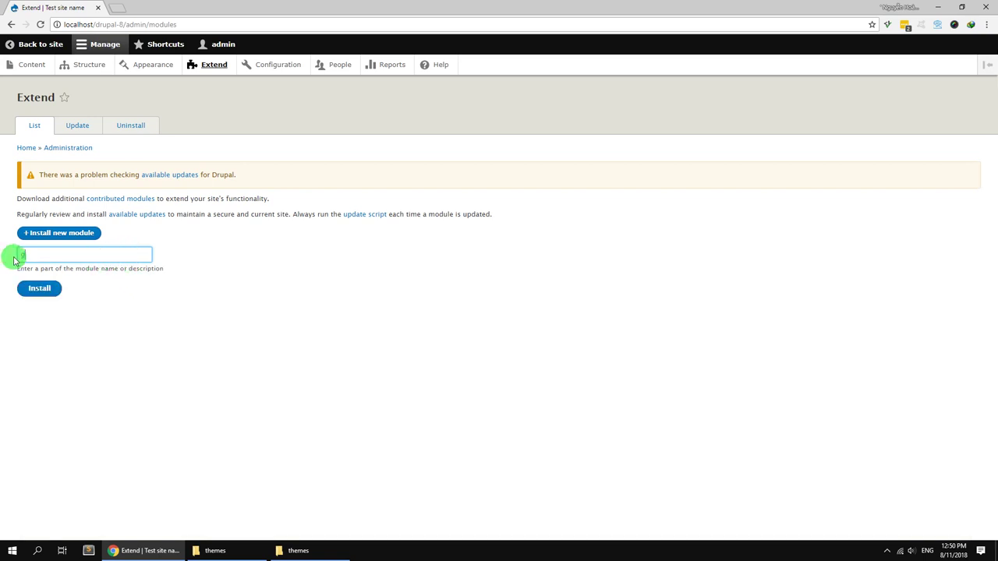
text(av)
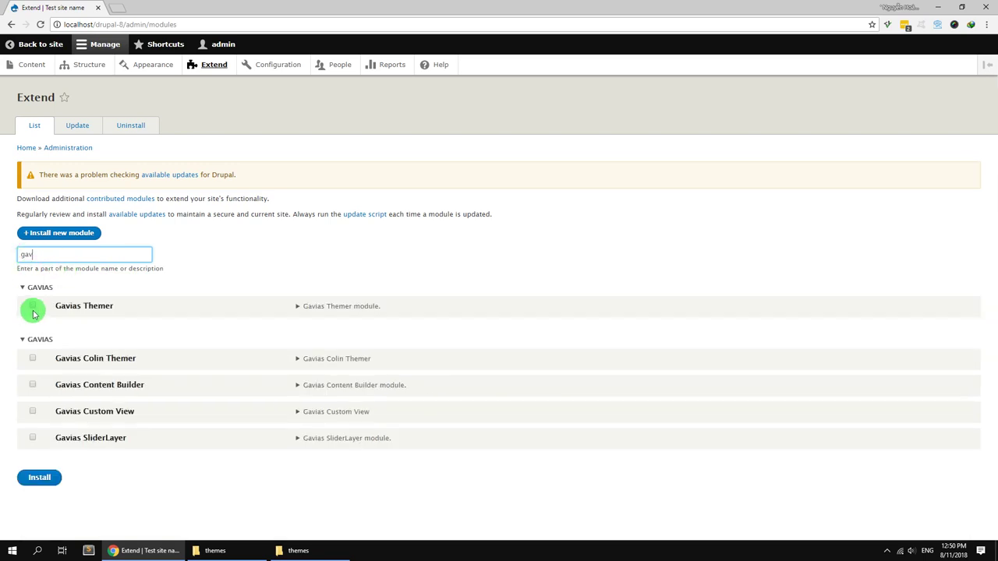
Install the Gavias Themer, Gavias Colin Themer, Gavias Content Builder, Gavias Custom View and Gavias SliderLayer modules.
click(32, 308)
click(32, 359)
click(32, 384)
click(34, 411)
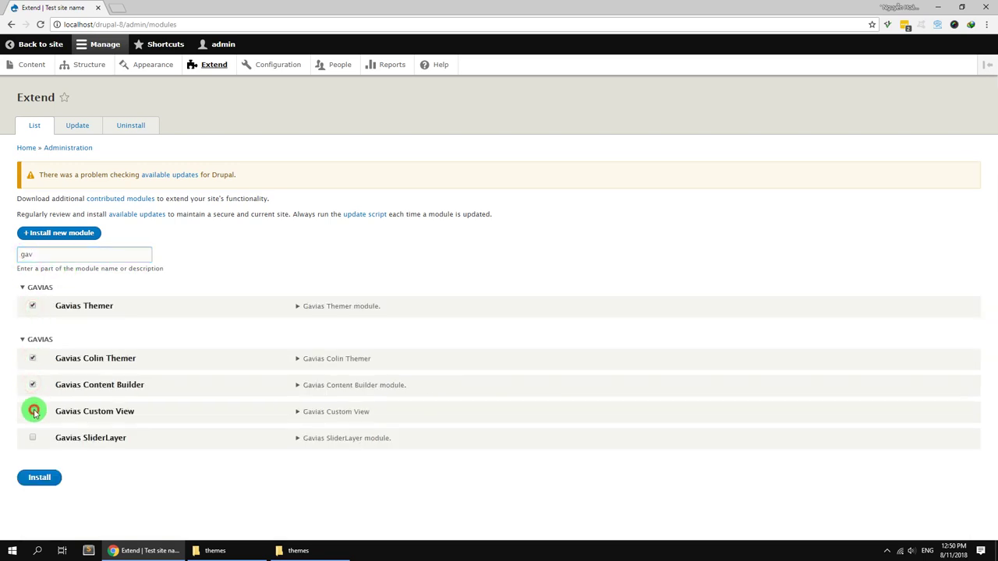
click(32, 438)
click(39, 477)
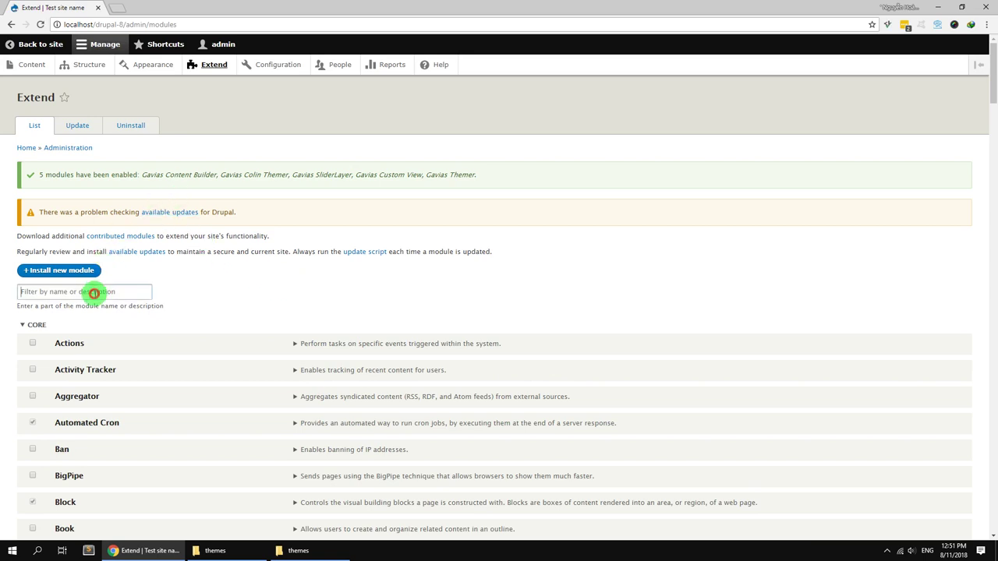
Filter the modules by "colin" and install Features Colin together with its required modules.
click(94, 291)
text(colin)
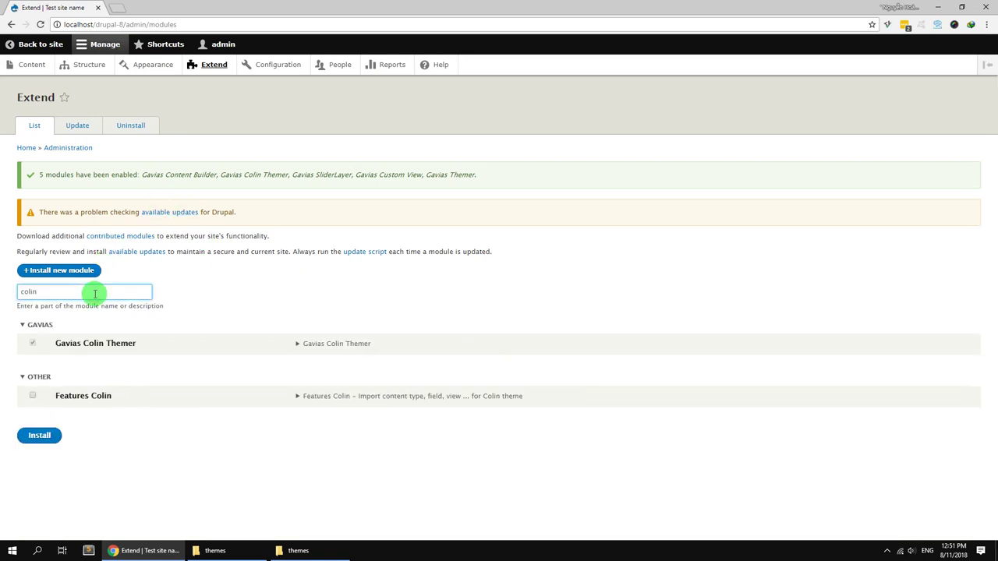
click(86, 396)
click(39, 435)
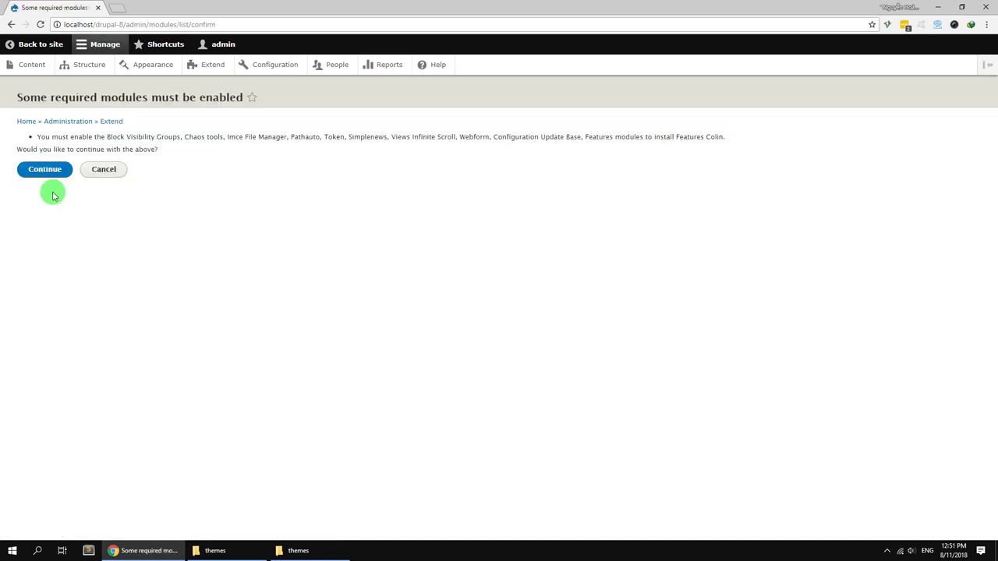
click(44, 169)
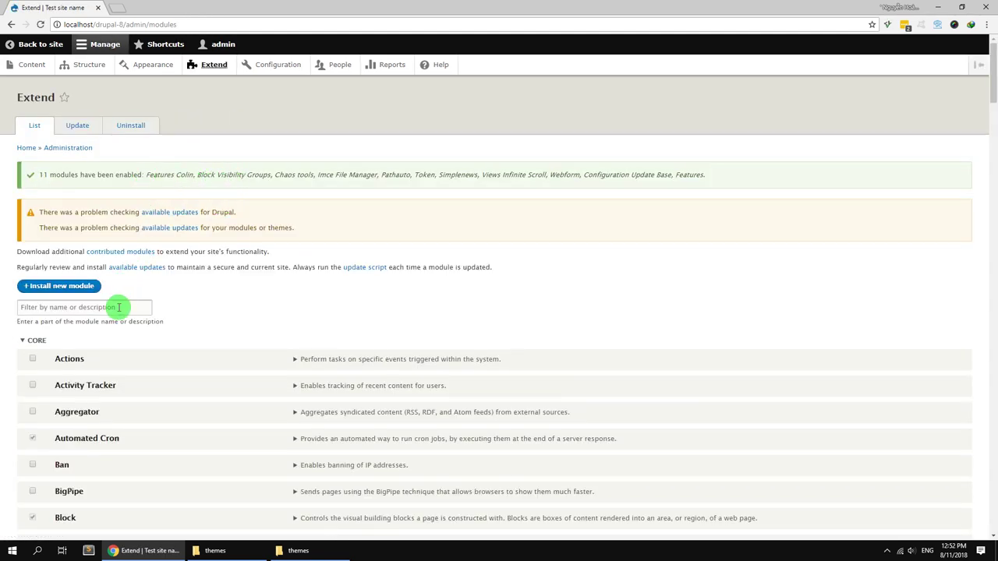
Filter the module list by "admin" and look through the Admin Toolbar modules.
click(118, 307)
text(admin)
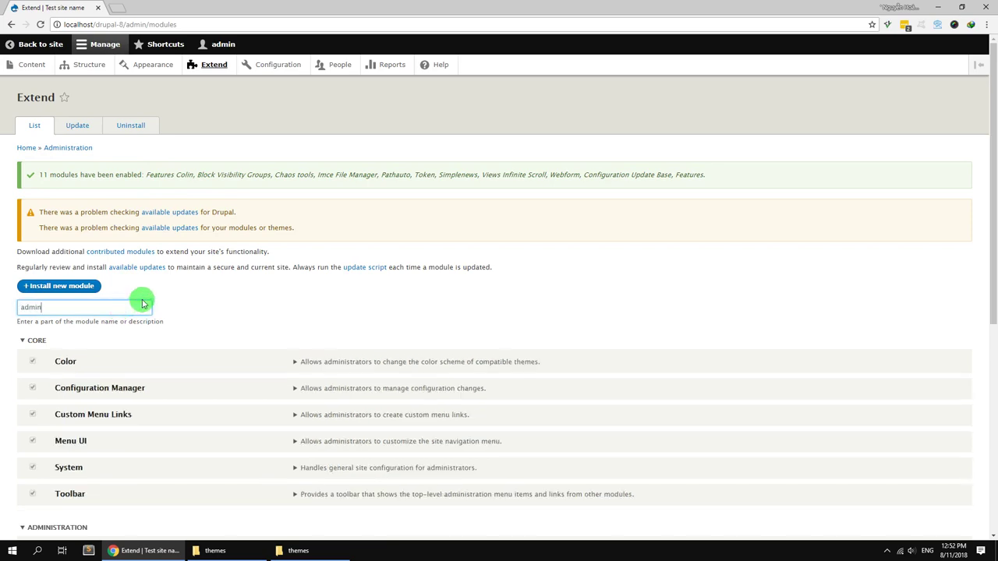
scroll(135, 336, down, 4)
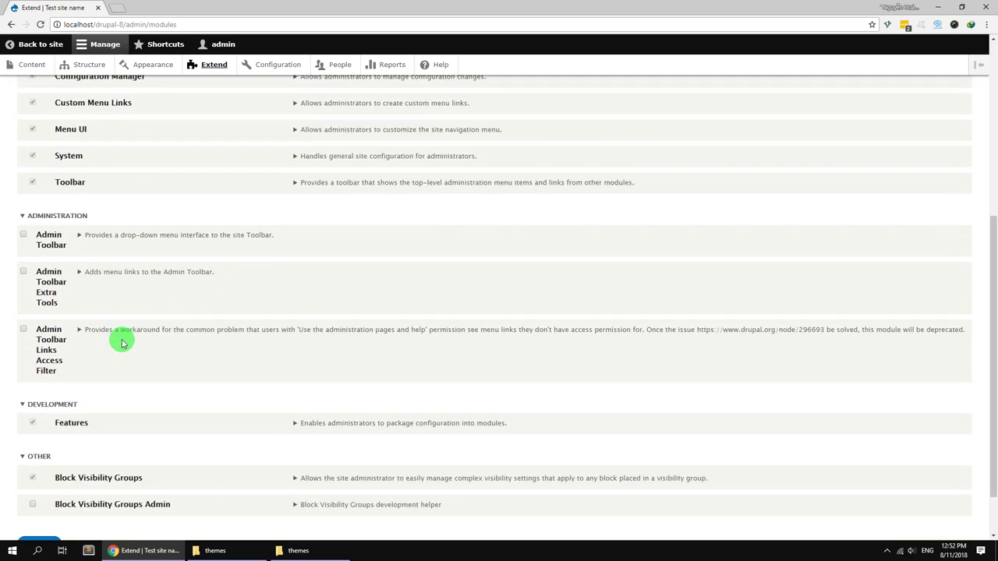
scroll(118, 341, up, 5)
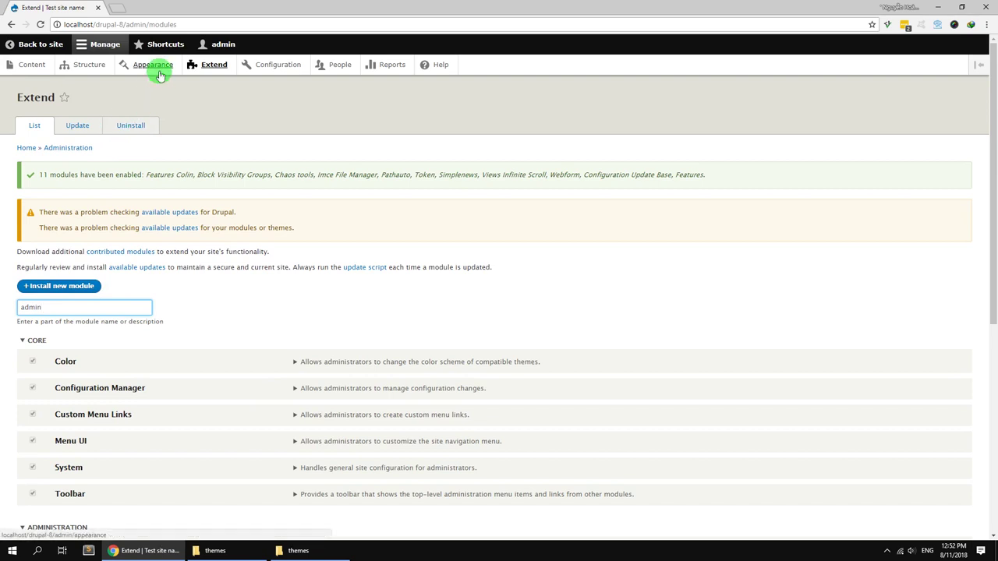
Open the site's block layout and assign the Search block to the Search region.
click(90, 70)
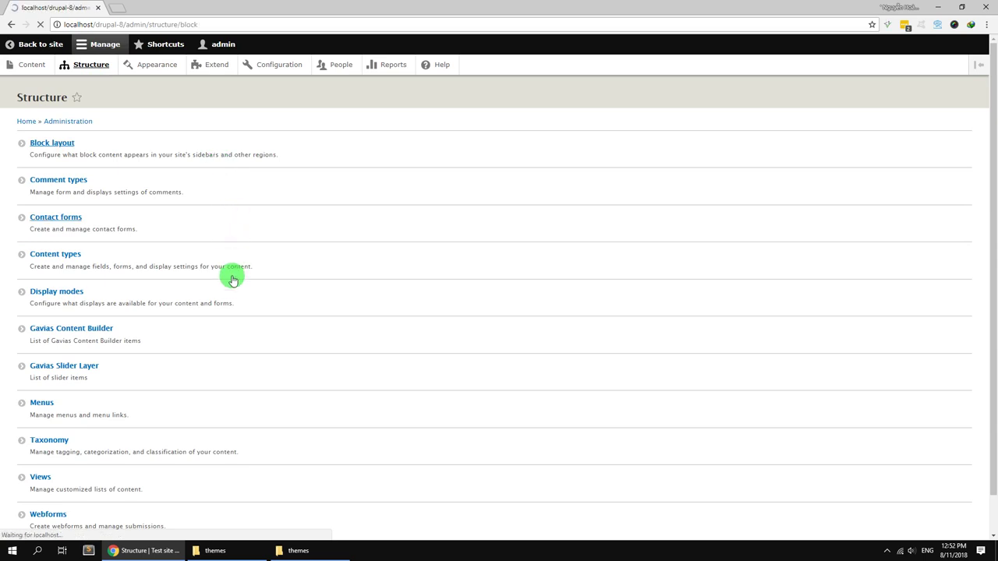
scroll(139, 356, down, 1)
click(508, 168)
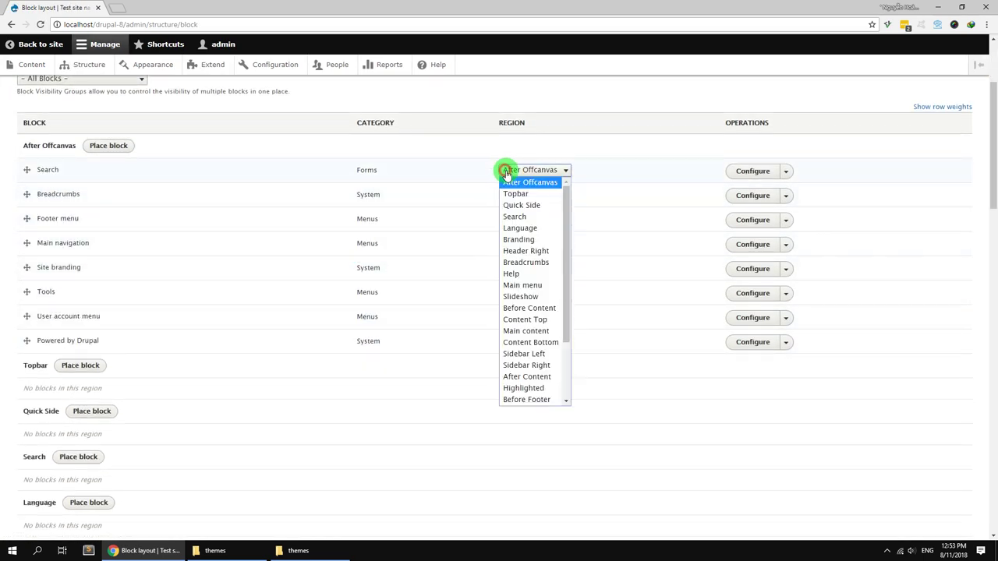
click(515, 214)
Assign the Breadcrumbs block to the Breadcrumbs region and the Footer menu block to the Other region.
click(508, 205)
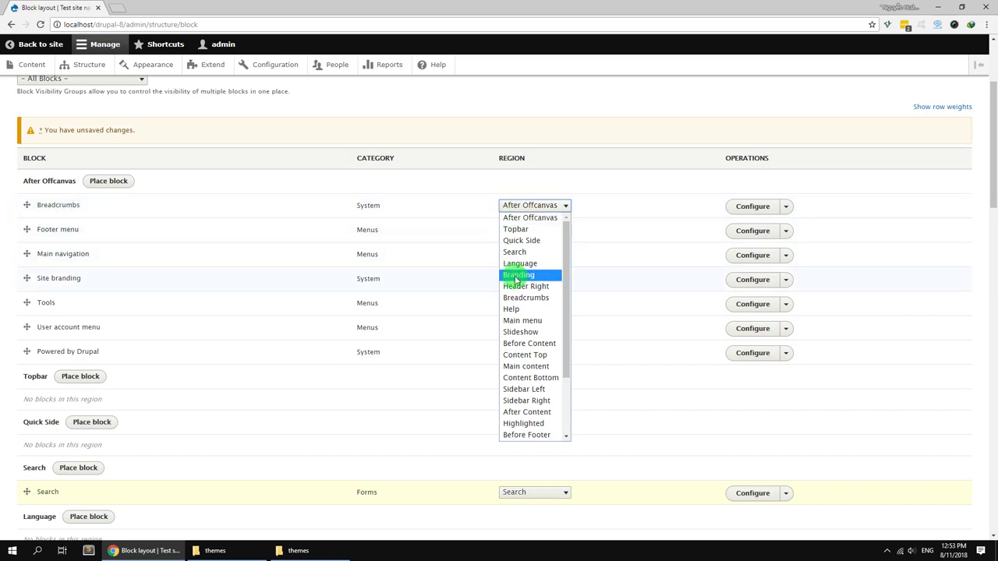
click(523, 297)
click(523, 205)
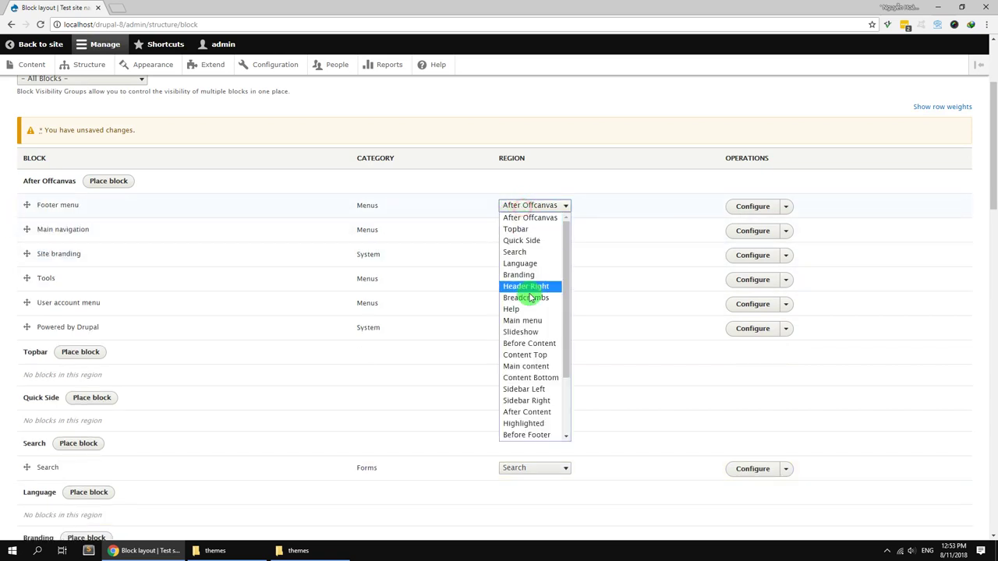
click(525, 435)
Assign the Main navigation block to the Main menu region and the Site branding block to the Branding region.
click(528, 205)
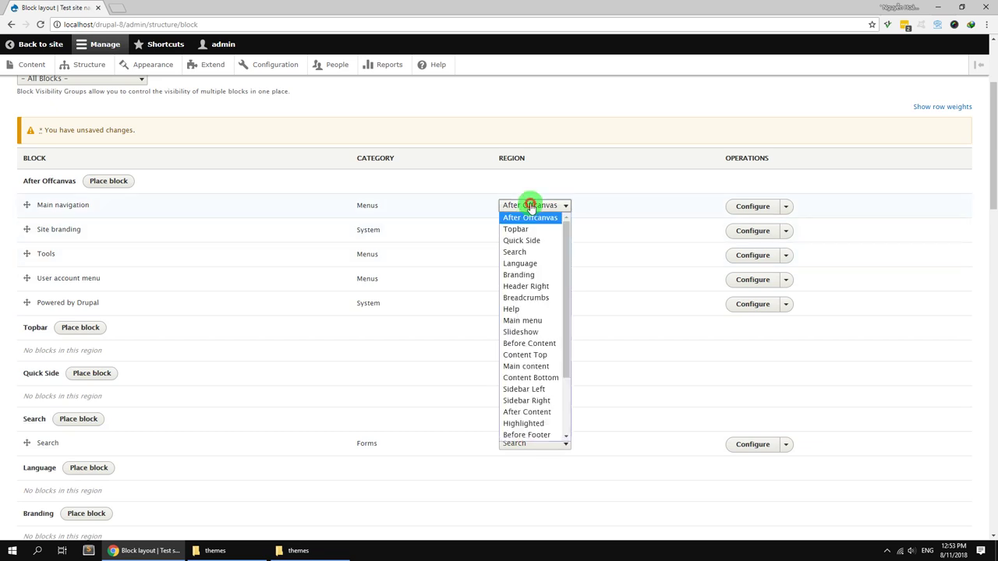
click(522, 321)
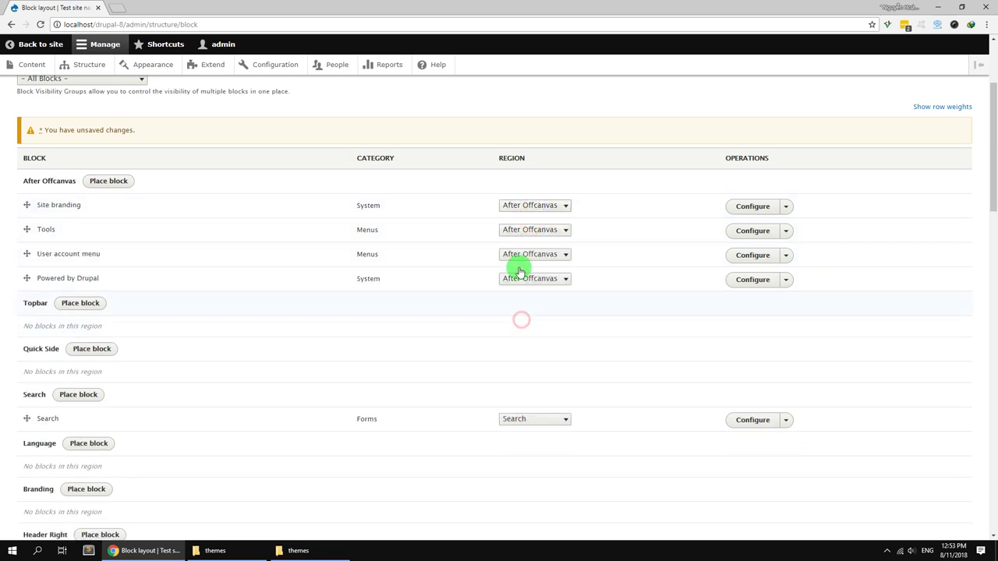
click(521, 205)
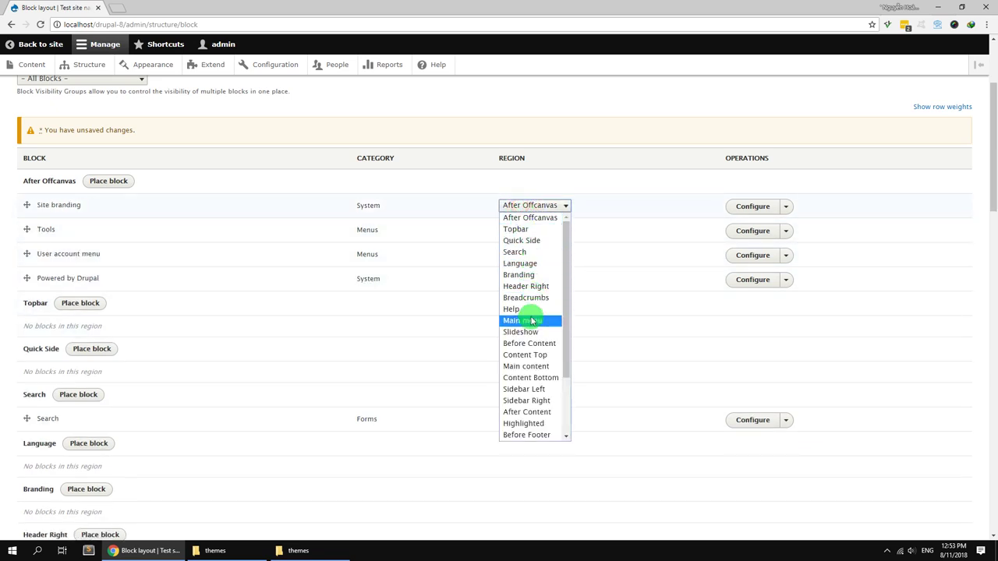
click(531, 277)
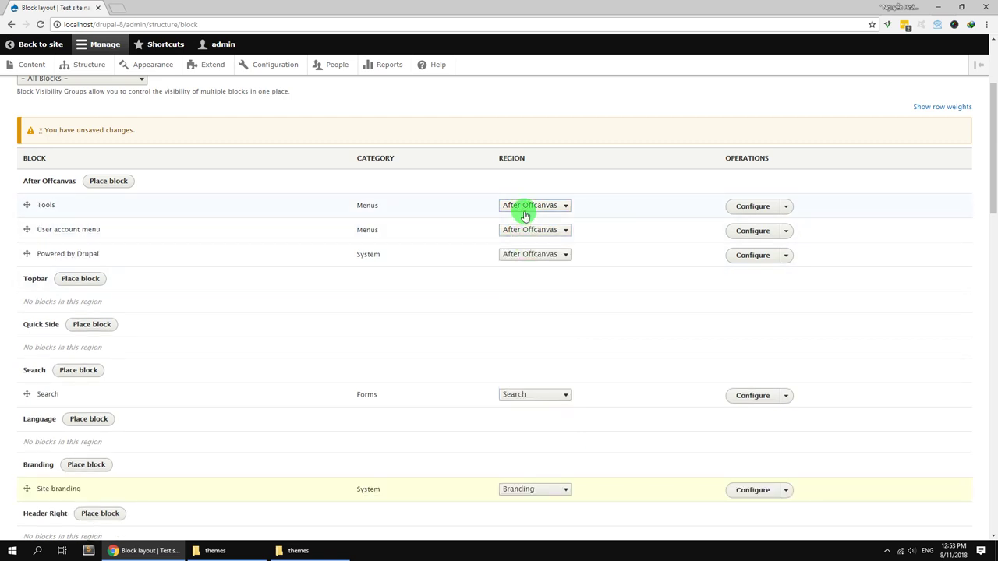
Move the Tools, User account menu, Powered by Drupal and Page title blocks to the Other region.
drag(525, 212, 530, 438)
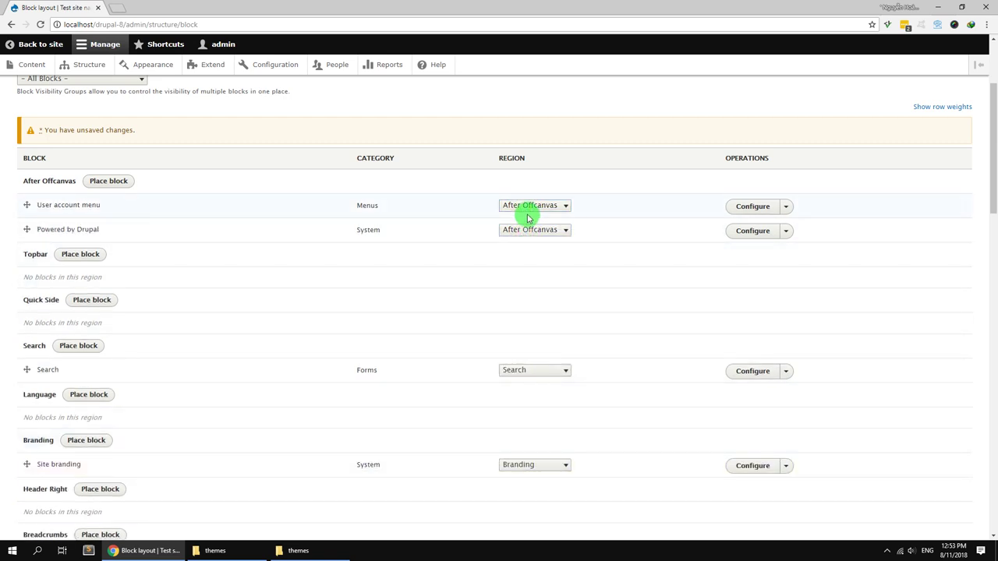
drag(527, 218, 528, 431)
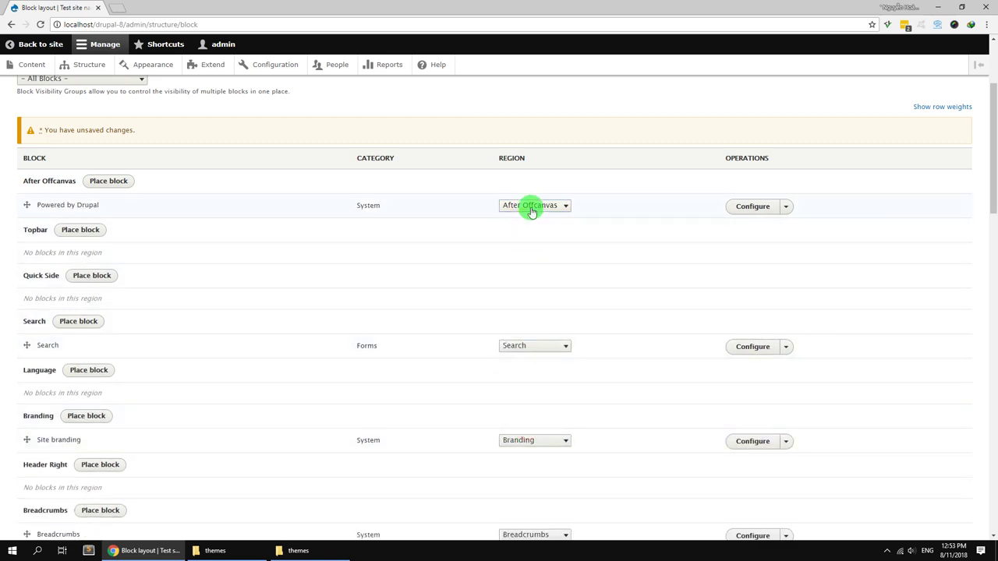
drag(531, 211, 535, 437)
scroll(294, 337, down, 2)
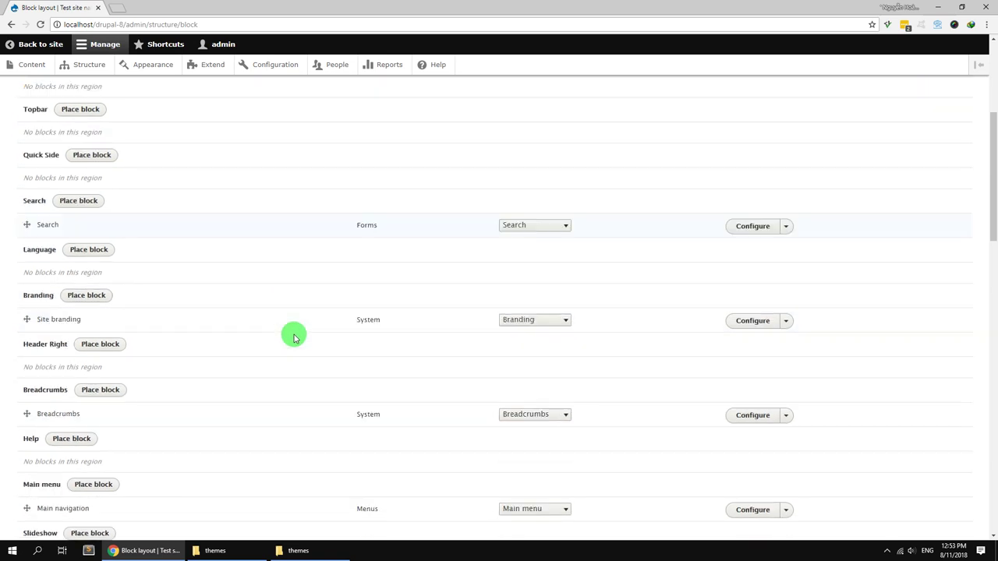
scroll(294, 337, down, 4)
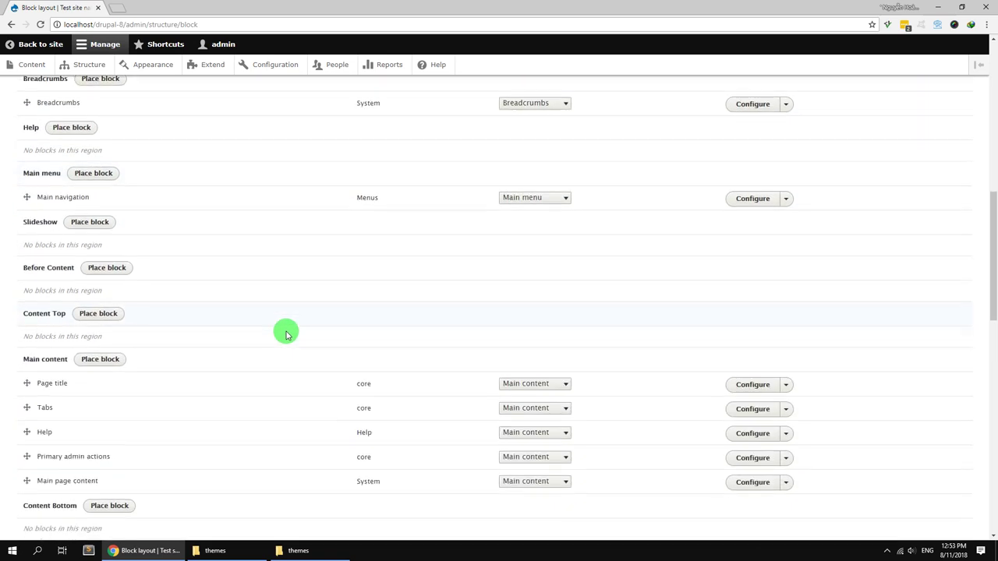
scroll(285, 336, down, 2)
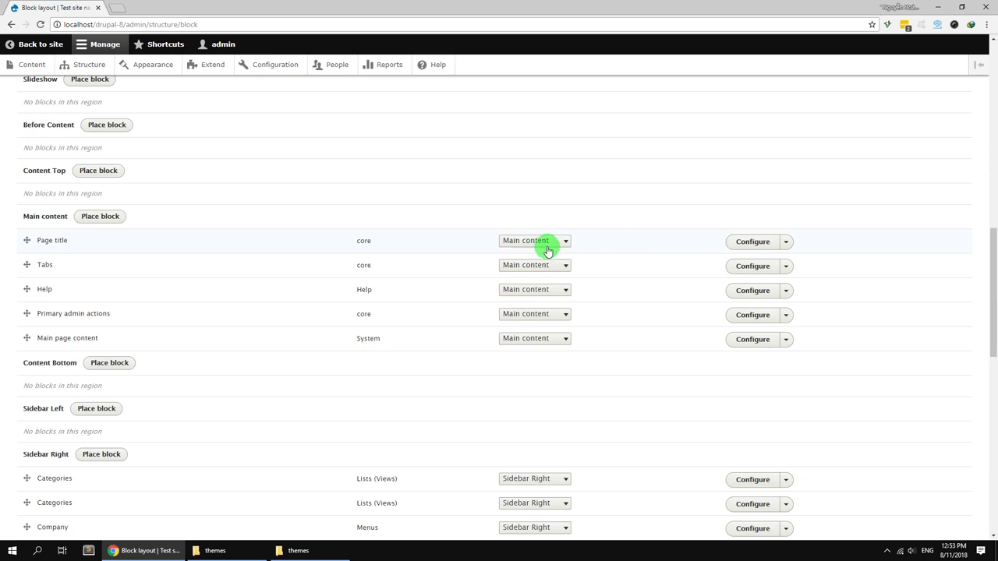
drag(546, 242, 524, 465)
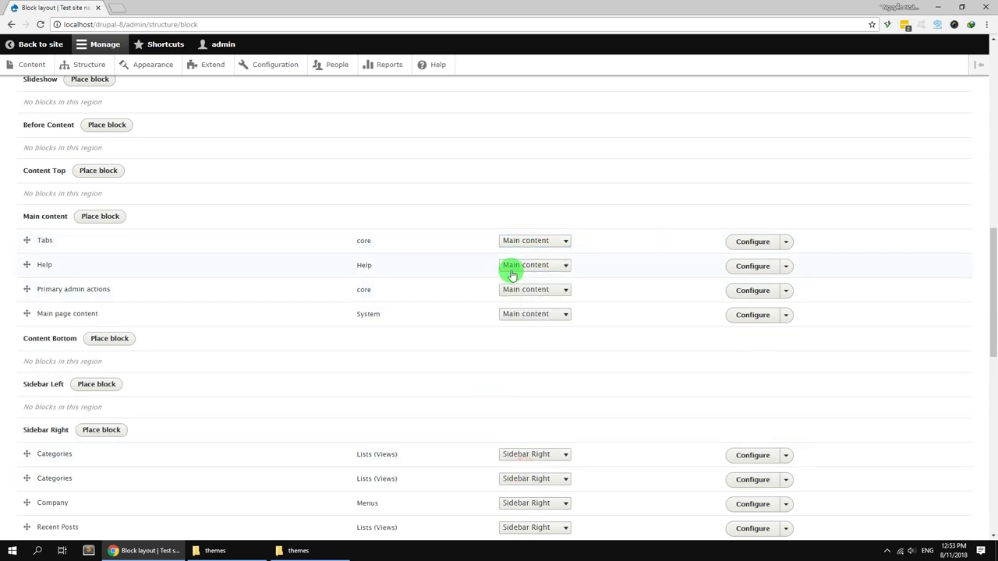
Move the Tabs, Help and Primary admin actions blocks from Main content to the Help region.
click(521, 240)
click(516, 344)
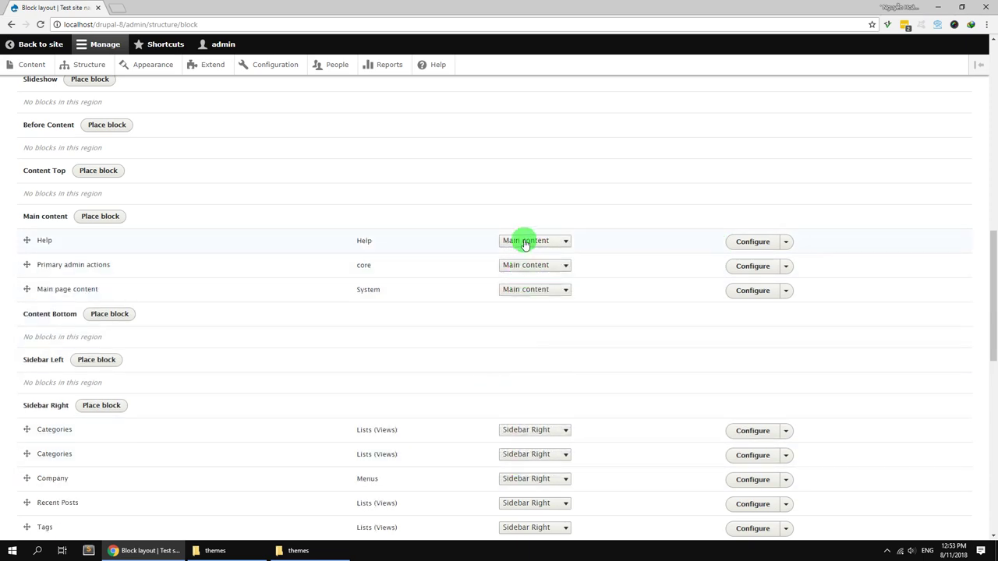
click(523, 240)
click(526, 345)
click(526, 242)
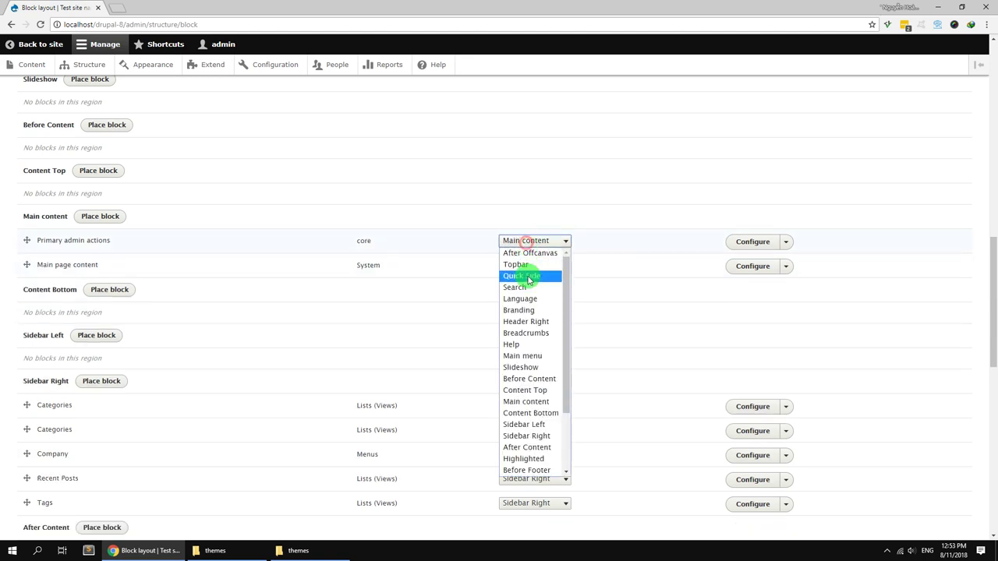
click(528, 341)
Assign the Status messages block to the Help region and save the block layout.
scroll(393, 341, down, 2)
scroll(389, 343, down, 2)
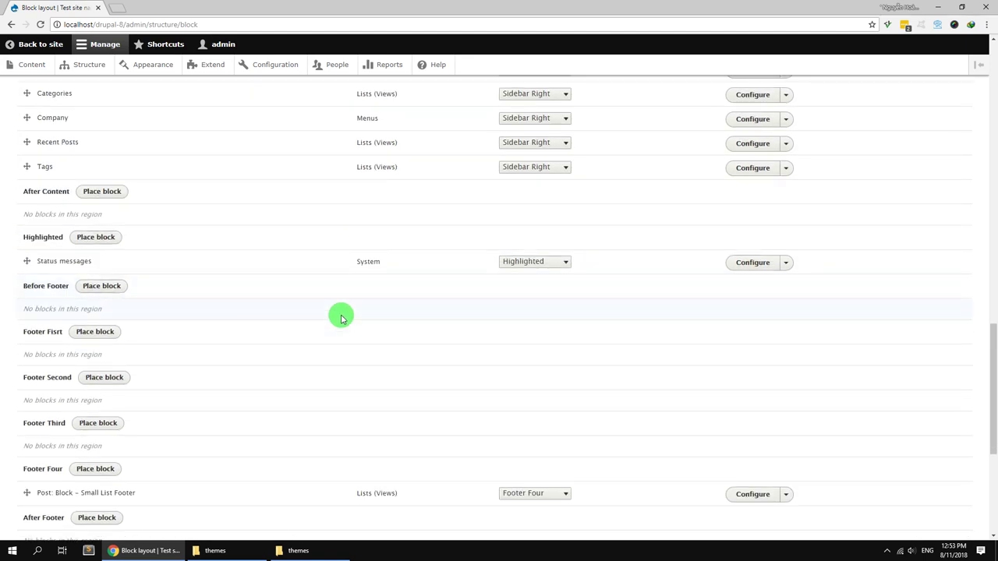
click(509, 263)
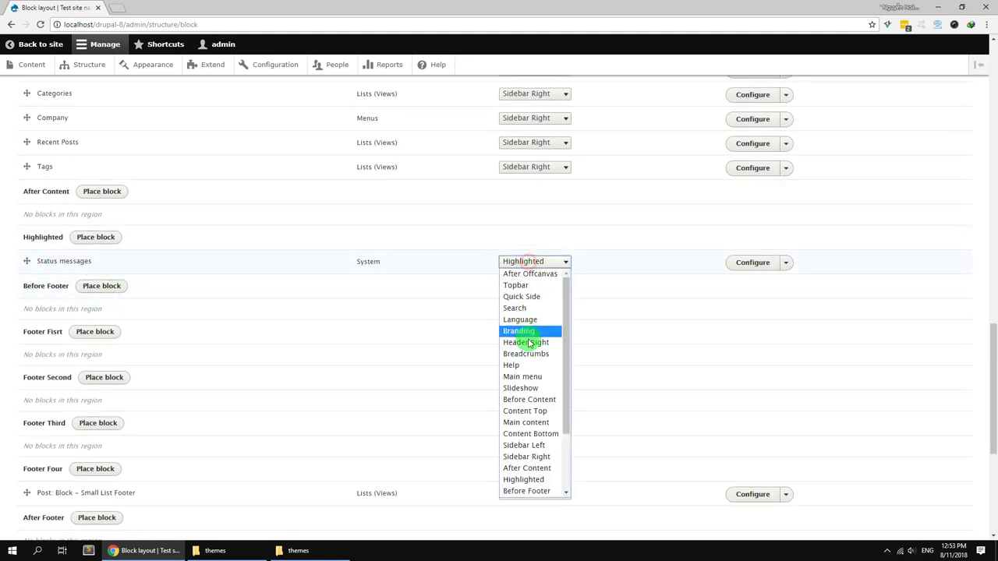
click(528, 363)
scroll(419, 361, down, 4)
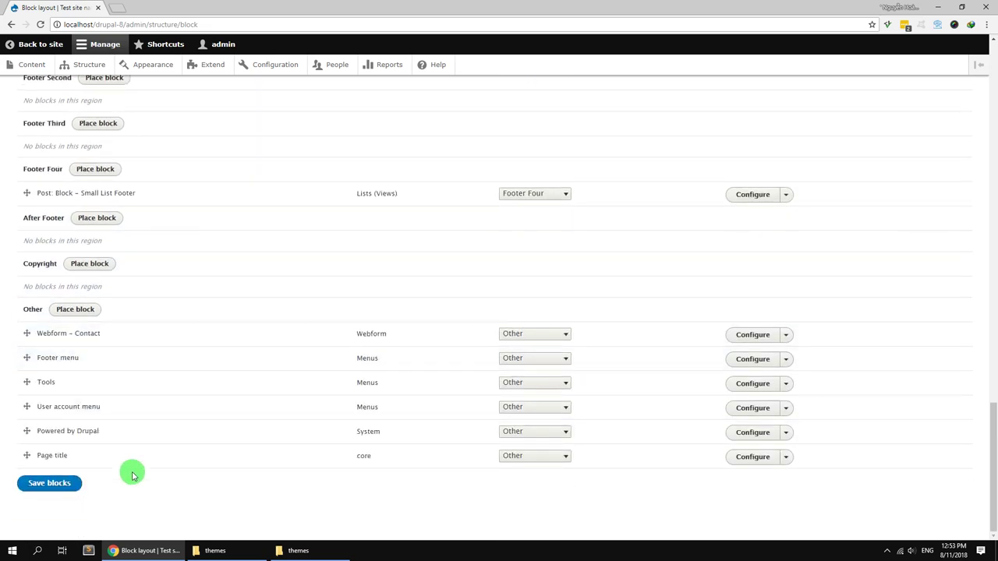
click(77, 483)
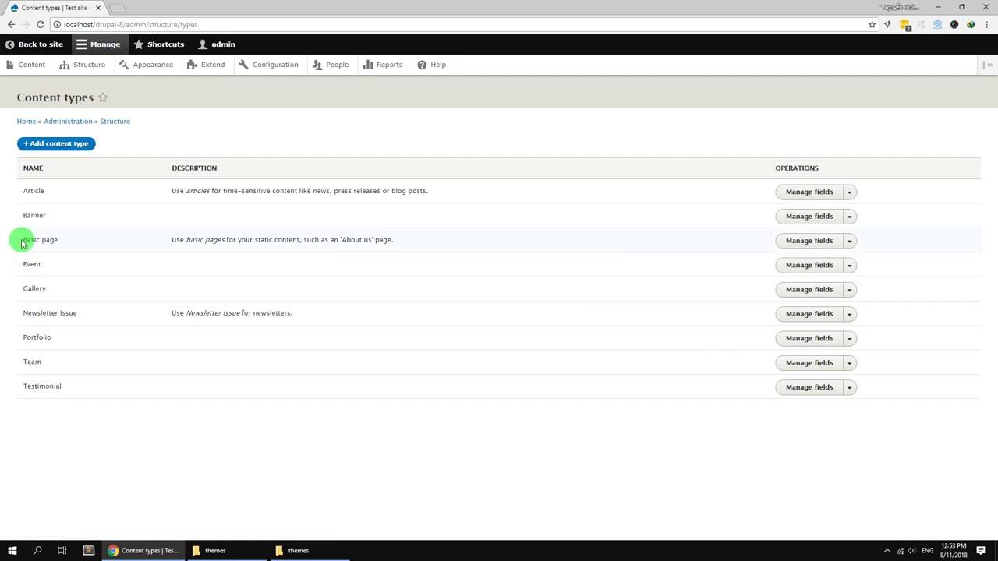
Enable the Content Builder field in the Basic page content type's form display and save the settings.
drag(23, 239, 65, 243)
click(786, 241)
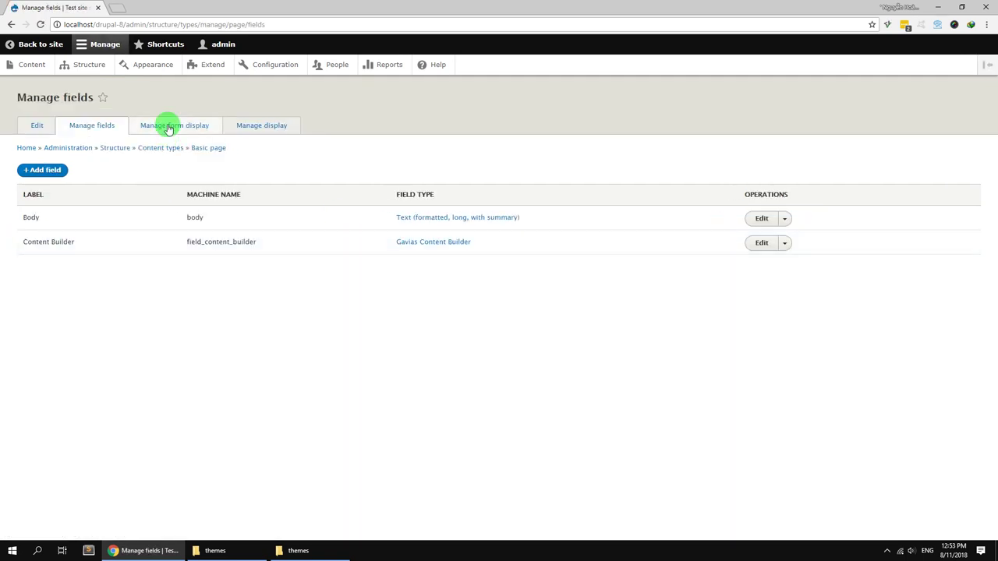
click(178, 126)
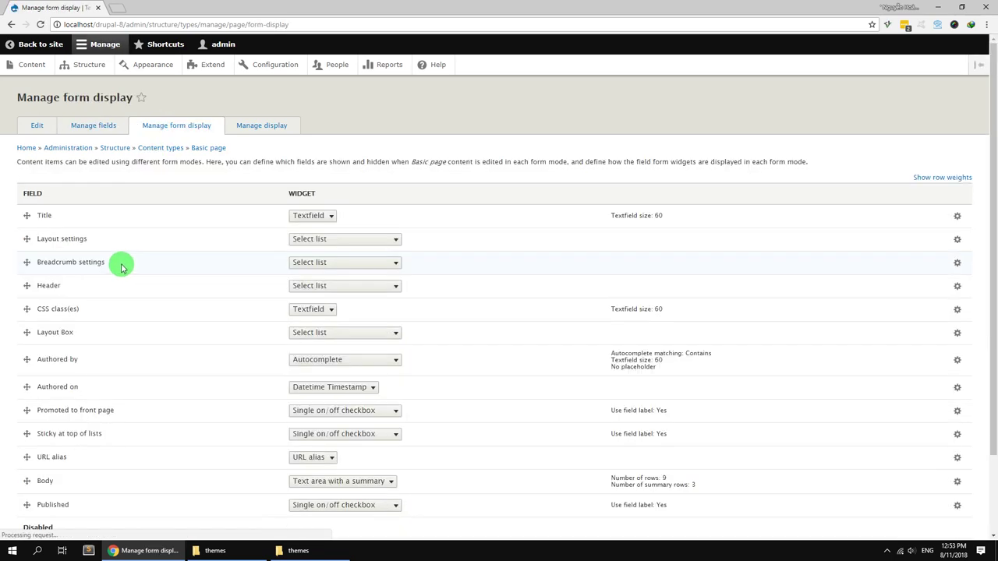
scroll(118, 263, down, 3)
drag(24, 454, 28, 432)
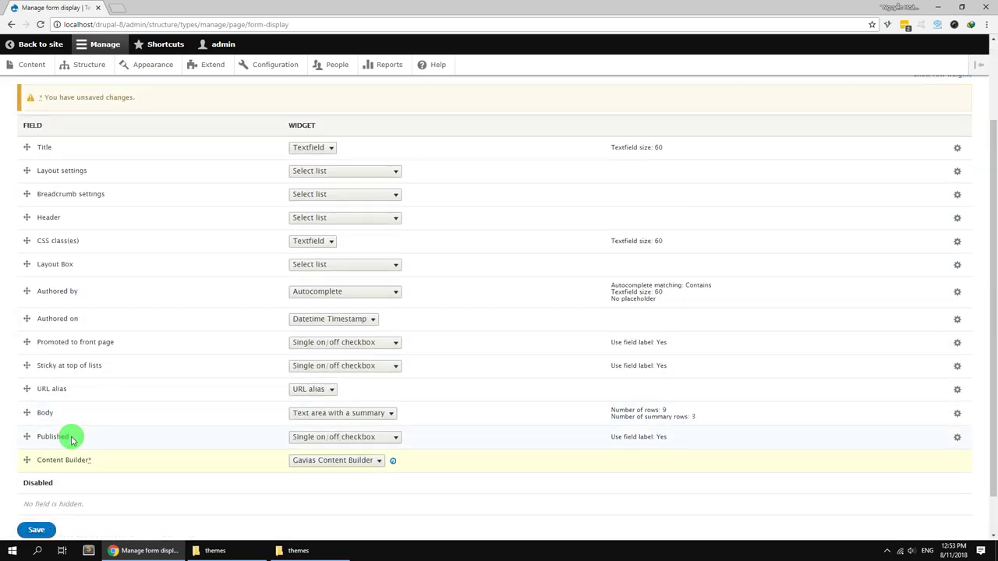
click(35, 483)
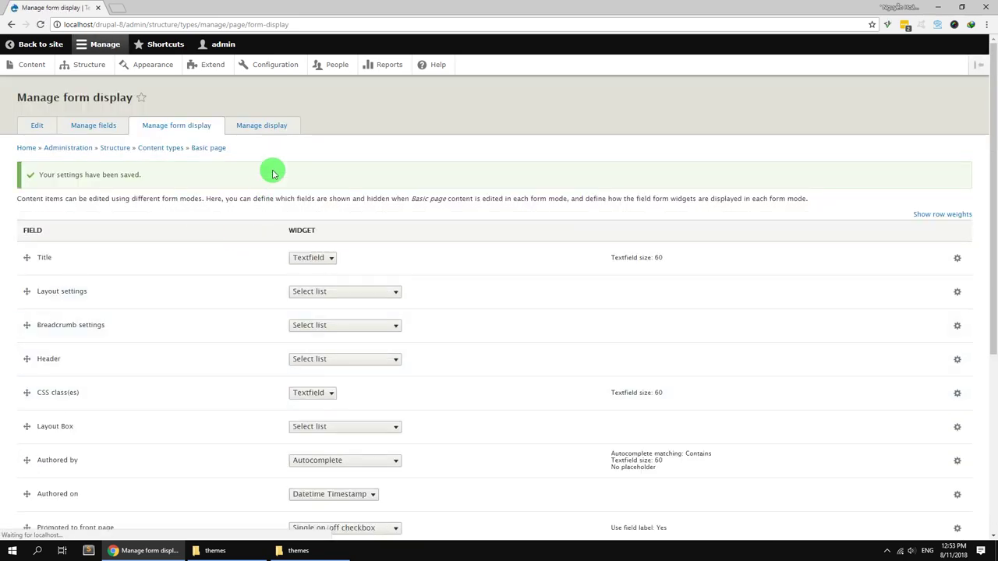
In the Basic page's default display, enable Content Builder with a hidden label, disable Links, and save.
click(262, 125)
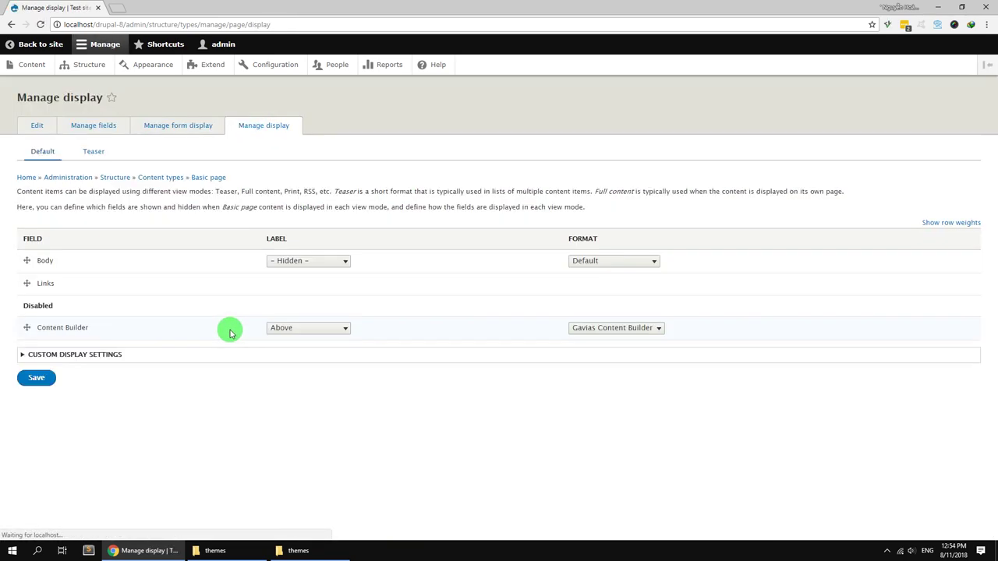
drag(28, 328, 35, 352)
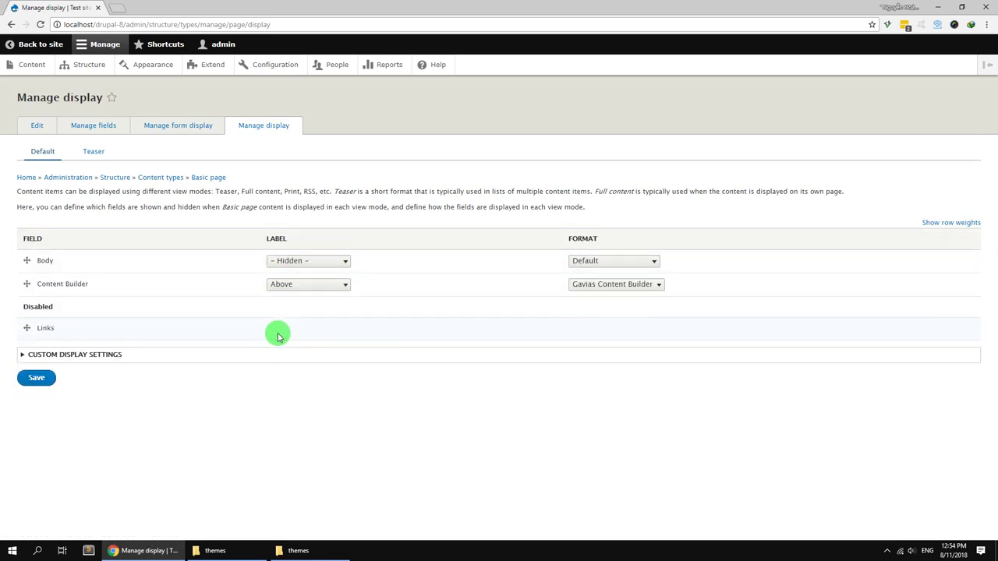
click(294, 286)
click(295, 320)
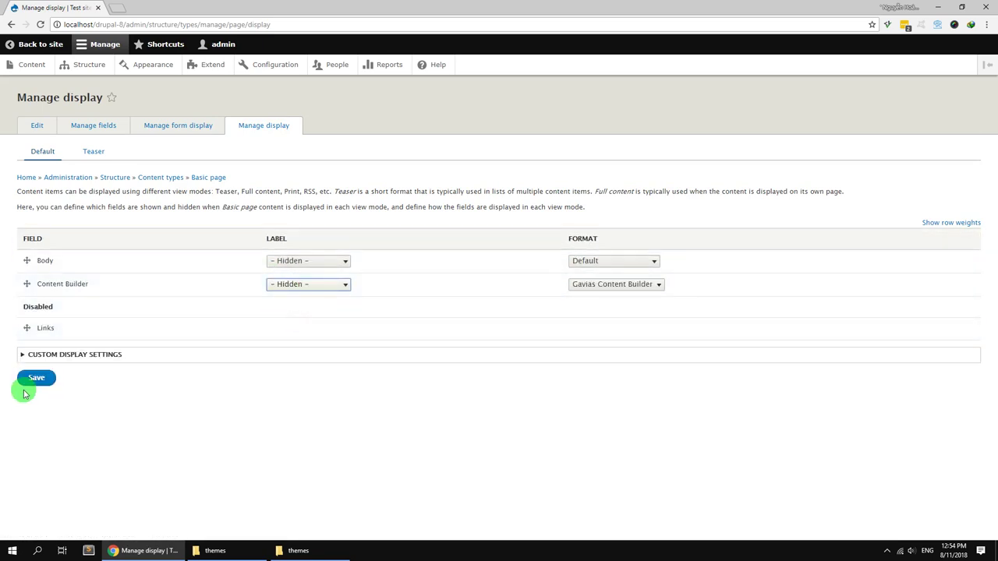
click(31, 381)
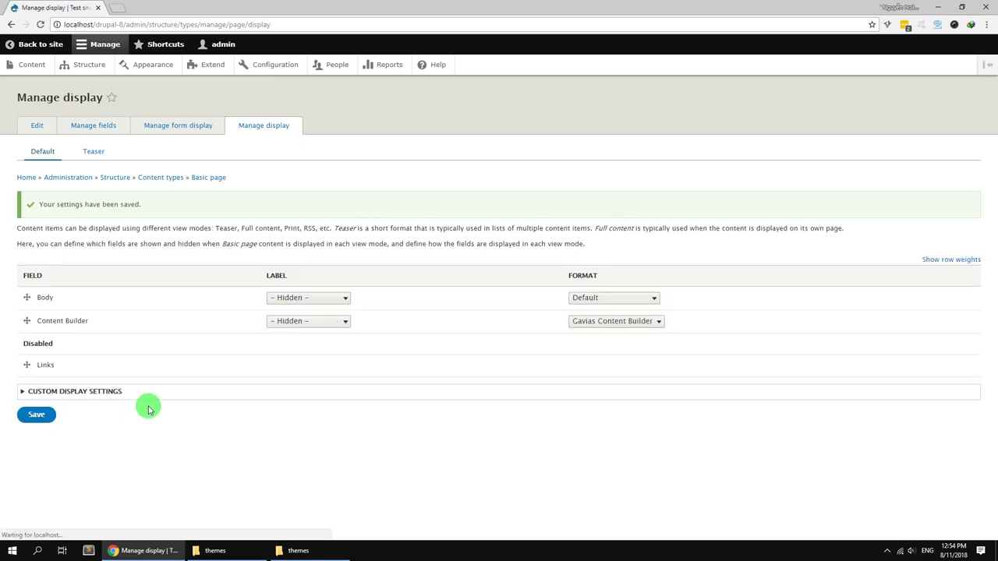
Start a new Basic page in the site's content and title it "Home Page".
click(28, 62)
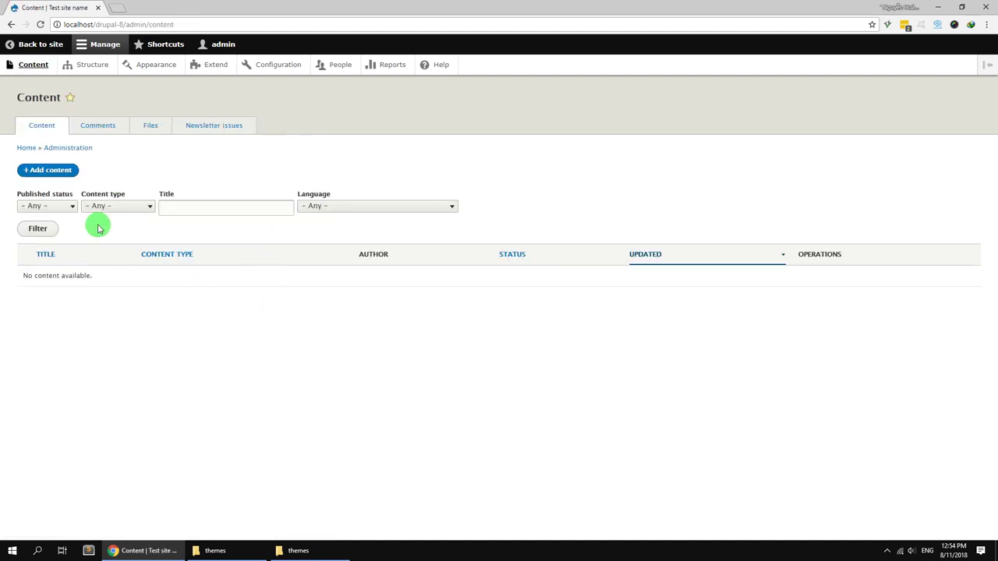
click(53, 170)
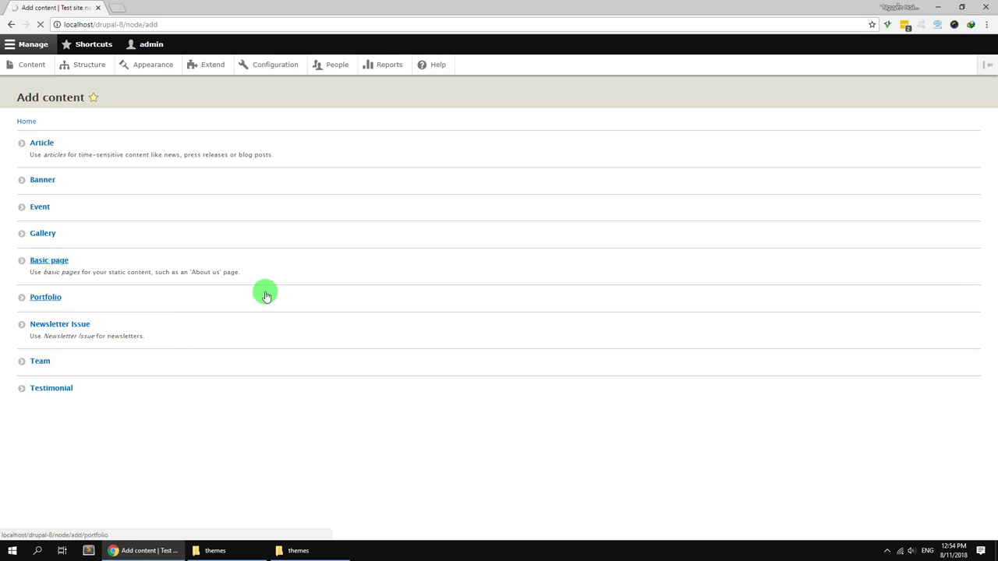
click(111, 153)
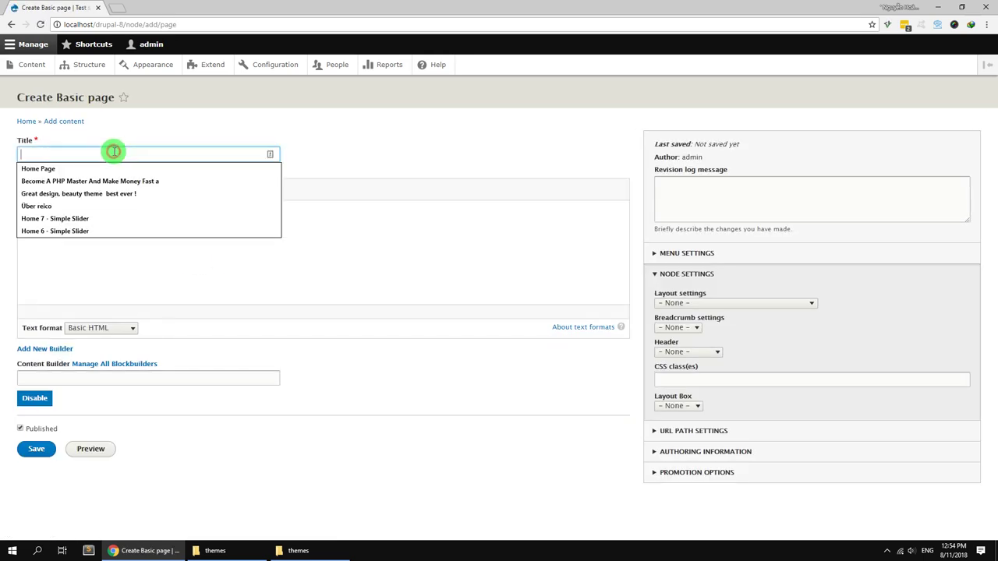
click(97, 168)
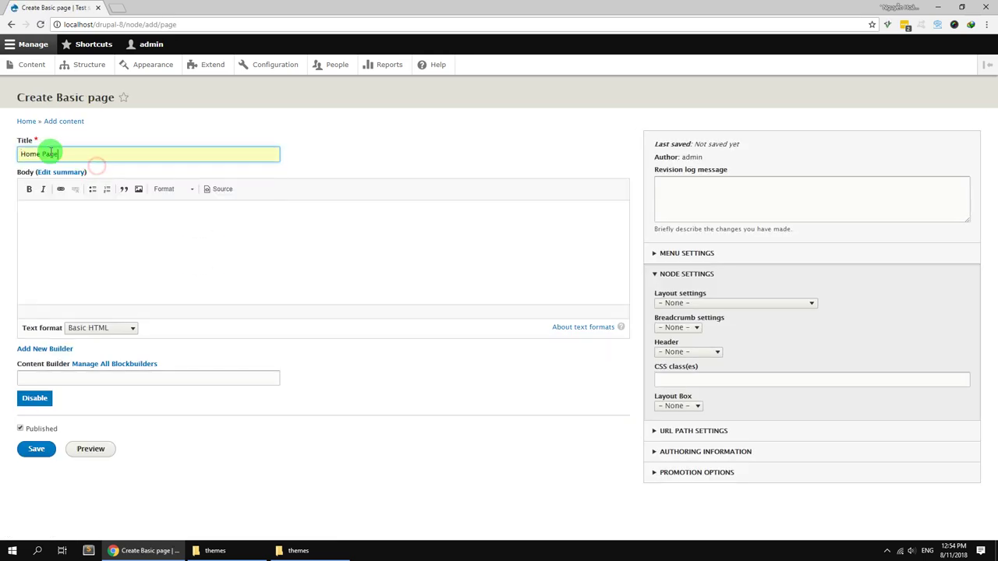
Add a new content builder titled "Home Page" with a machine name and use it for the page's Content Builder field.
click(59, 348)
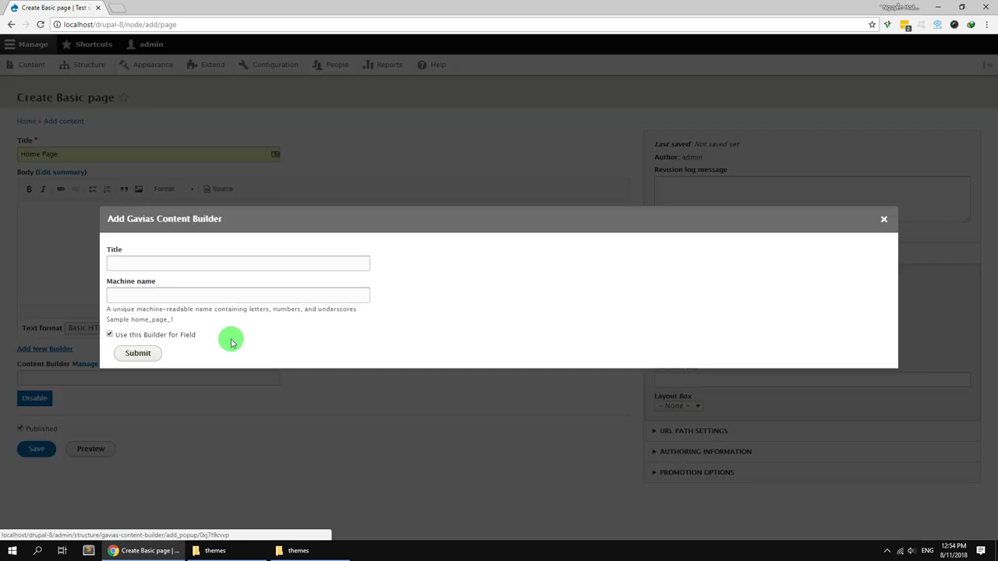
click(207, 263)
click(156, 290)
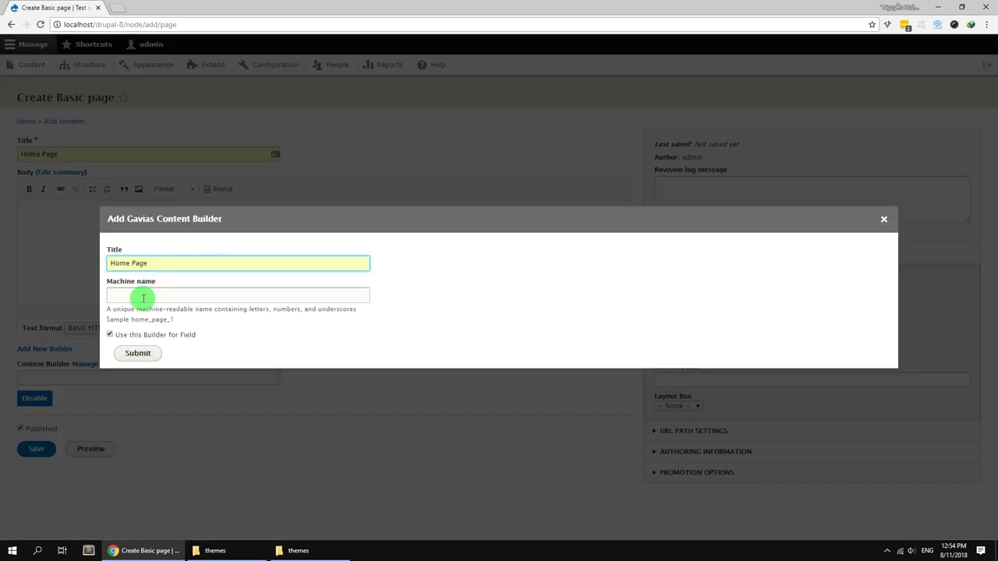
click(138, 354)
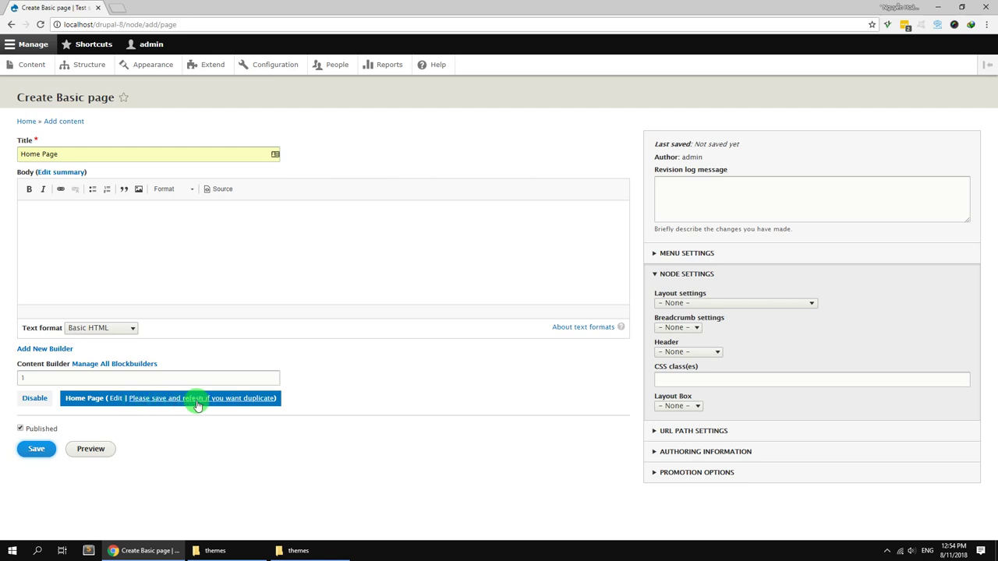
In the page's node settings, choose the "Fullwith no sidebar (use for block builder)" layout and disable the breadcrumb.
click(682, 303)
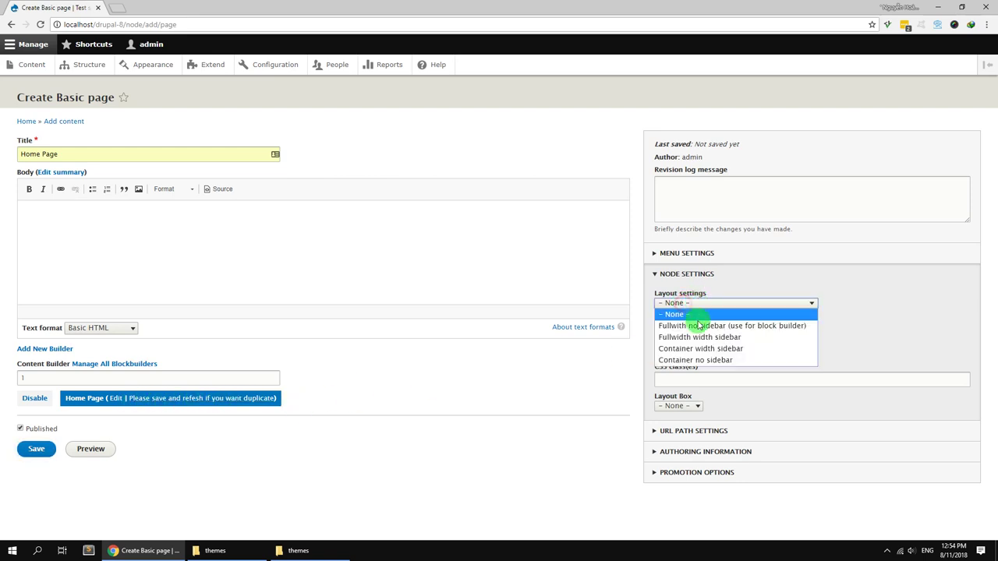
click(699, 326)
click(693, 329)
click(677, 374)
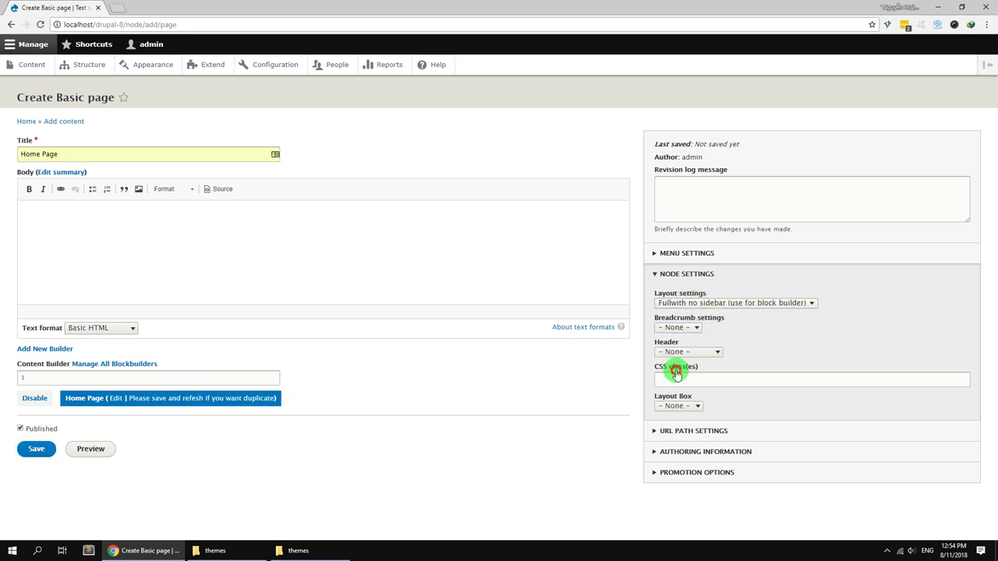
click(677, 327)
click(669, 361)
Leave the header setting at None, set the page's CSS class to hidden-title and save the page.
click(680, 351)
click(684, 353)
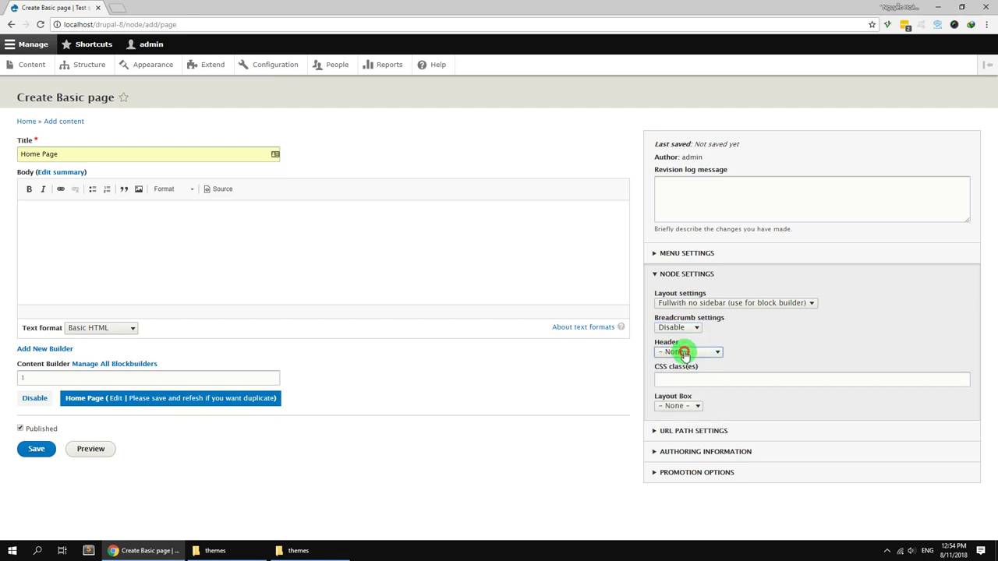
click(668, 381)
click(668, 395)
click(628, 380)
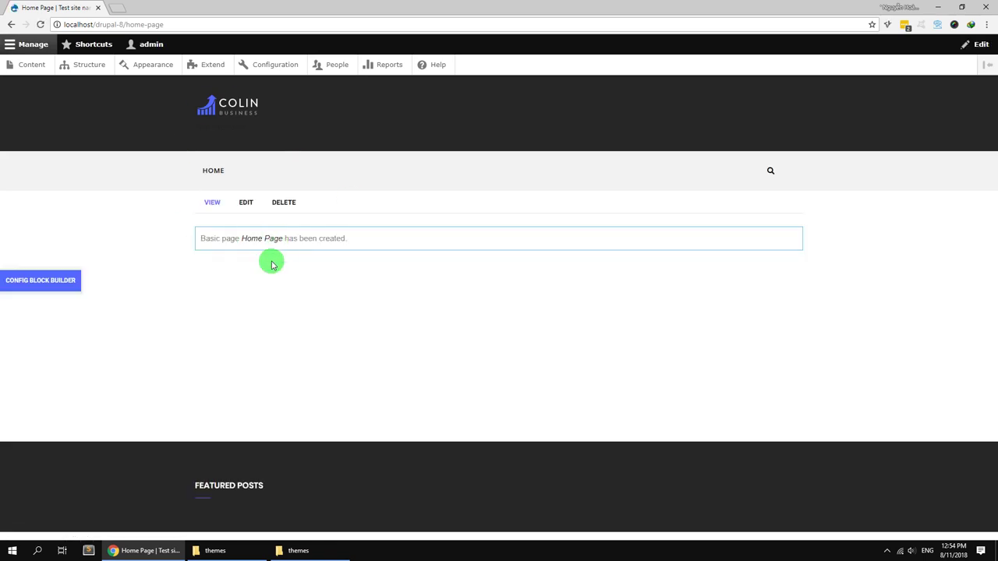
Check the site name under the header logo and open the Site branding block's configuration in the block layout.
triple_click(172, 98)
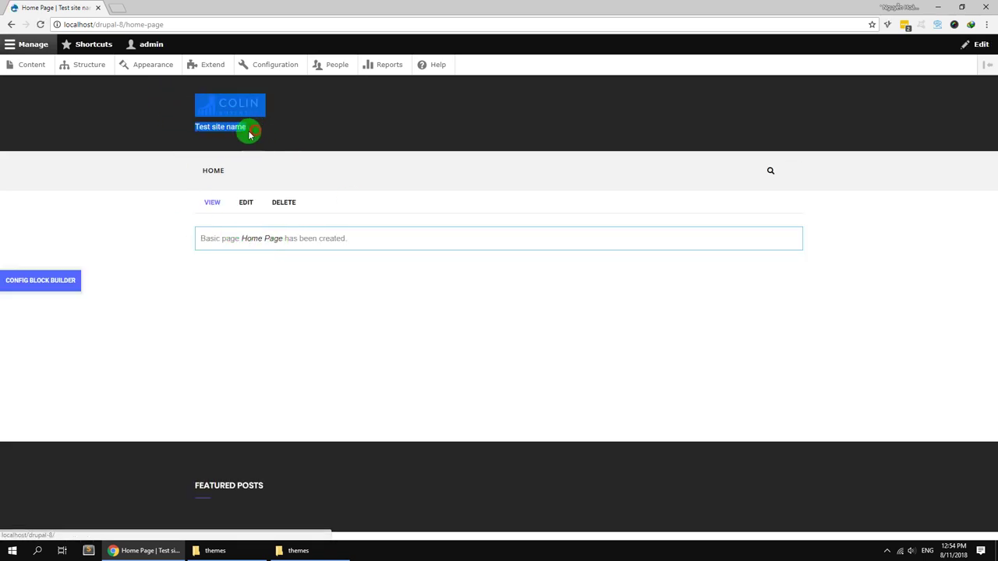
drag(250, 134, 122, 177)
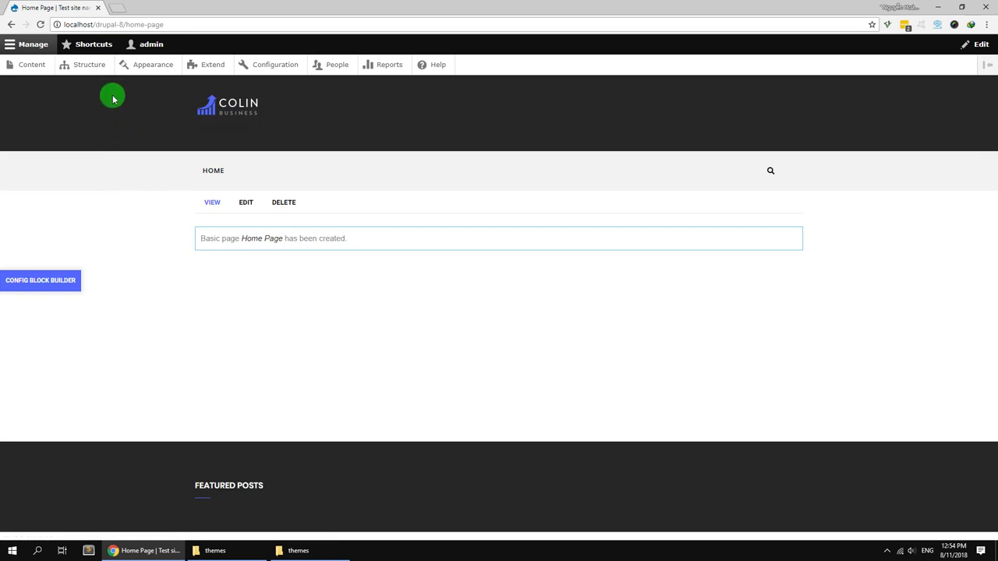
click(90, 66)
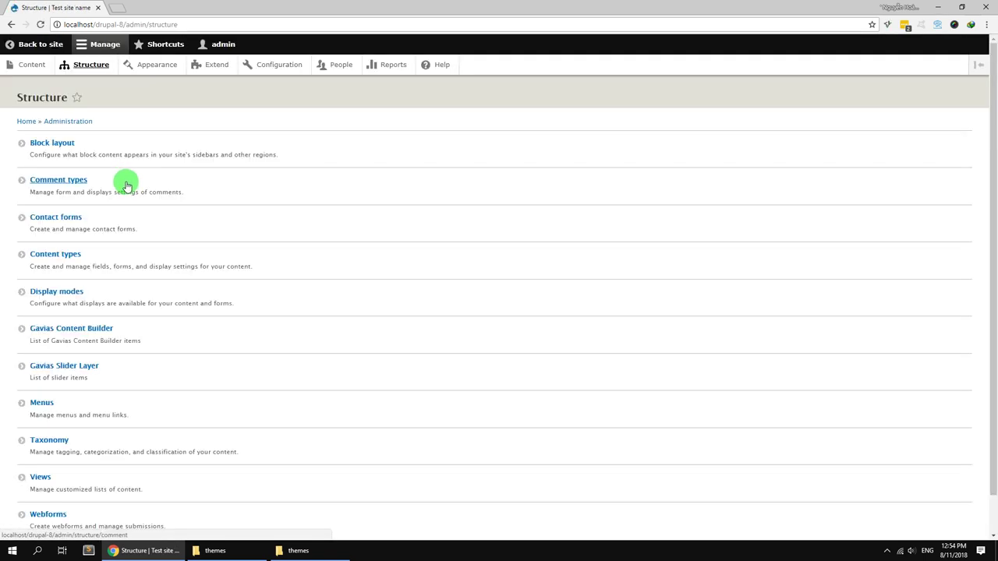
click(58, 147)
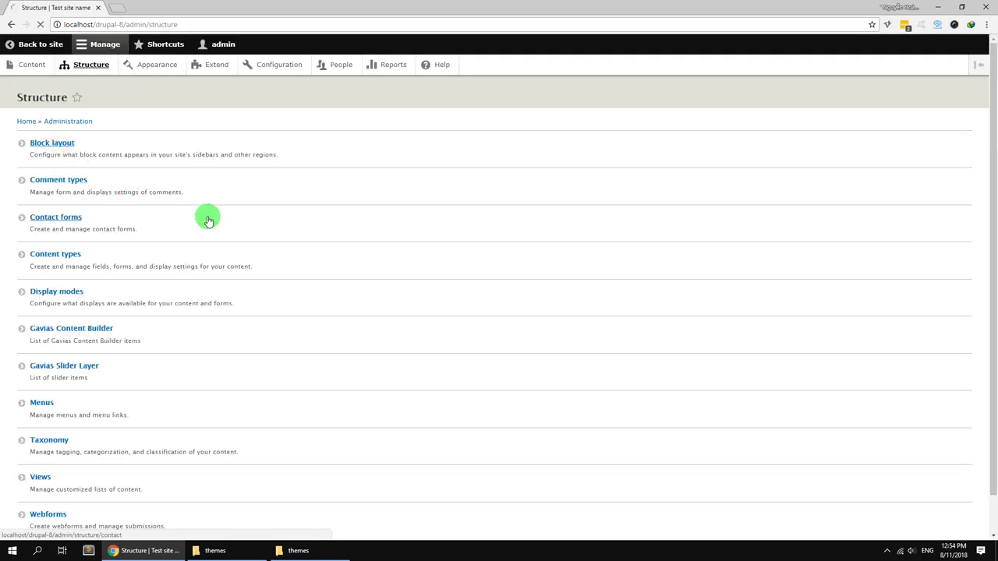
scroll(175, 360, down, 3)
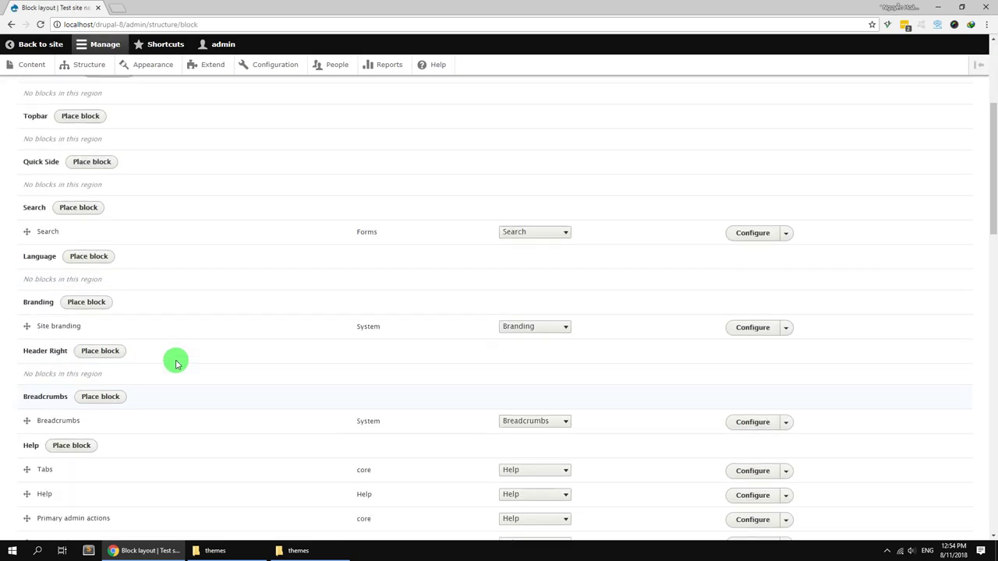
scroll(82, 377, up, 1)
click(737, 403)
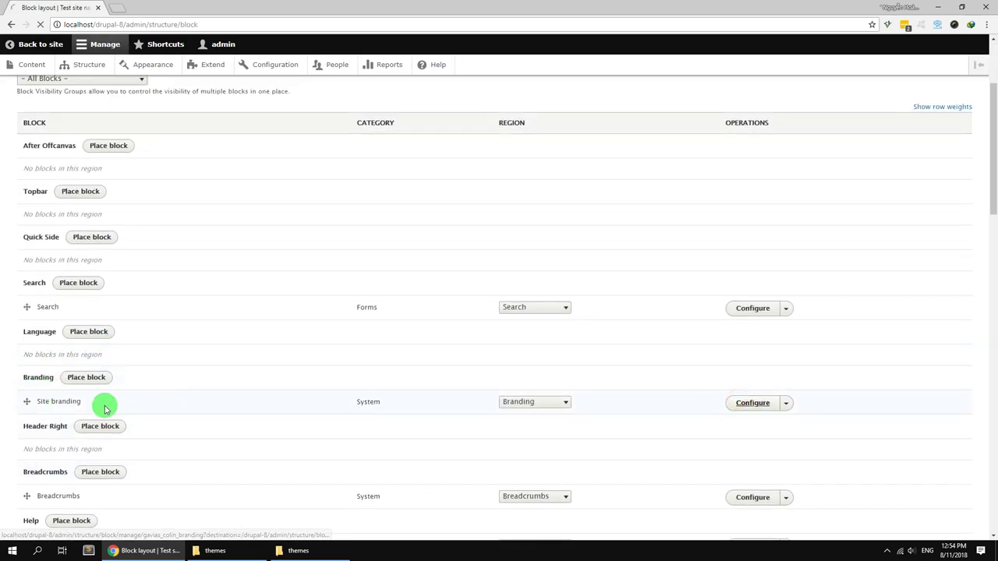
Turn off the site name and site slogan in the Site branding block and save the block.
click(30, 264)
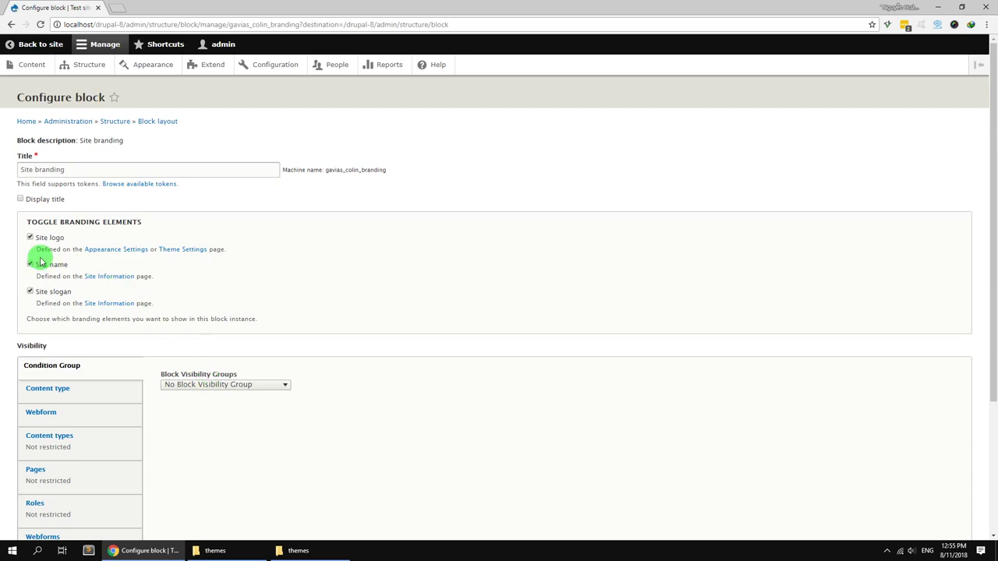
click(30, 292)
scroll(67, 367, down, 2)
click(41, 508)
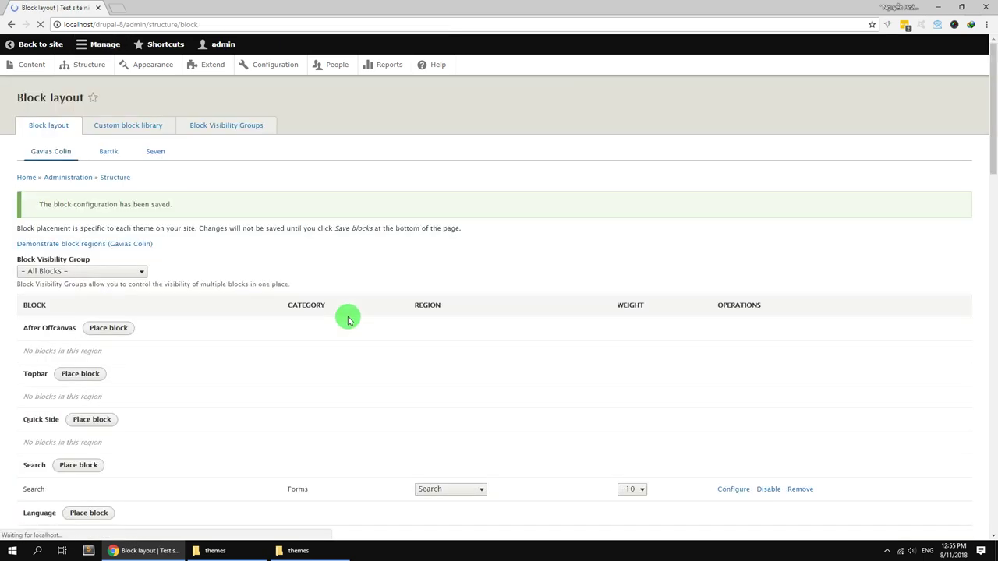
Return to the Home Page, open it for editing and start an import into its Home Page content builder.
click(55, 45)
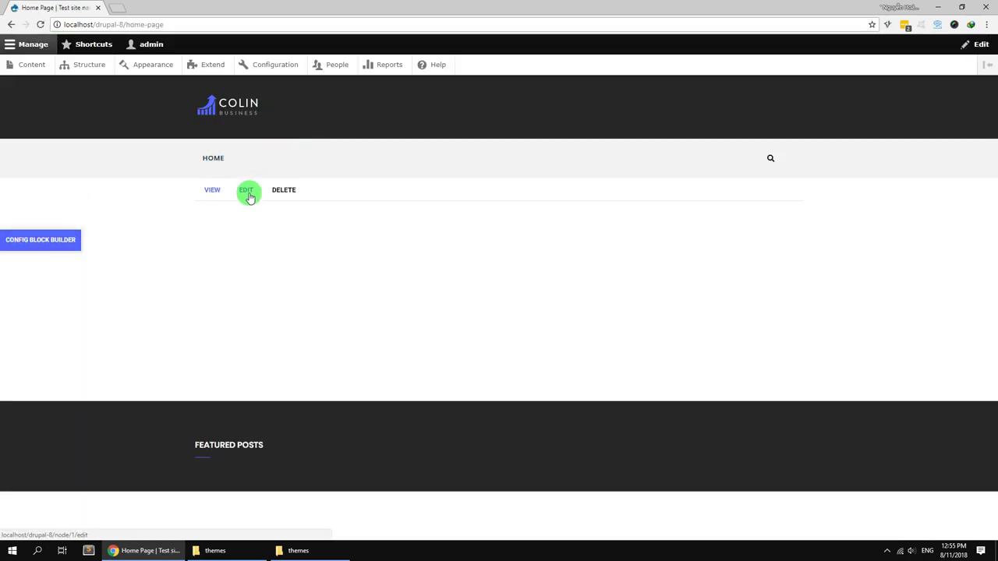
click(247, 191)
scroll(226, 360, down, 1)
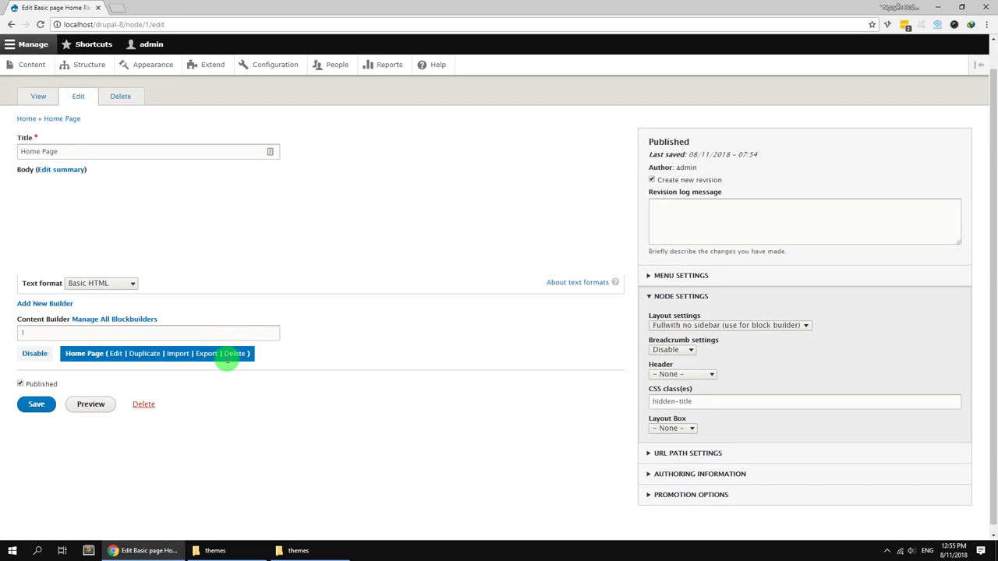
click(178, 388)
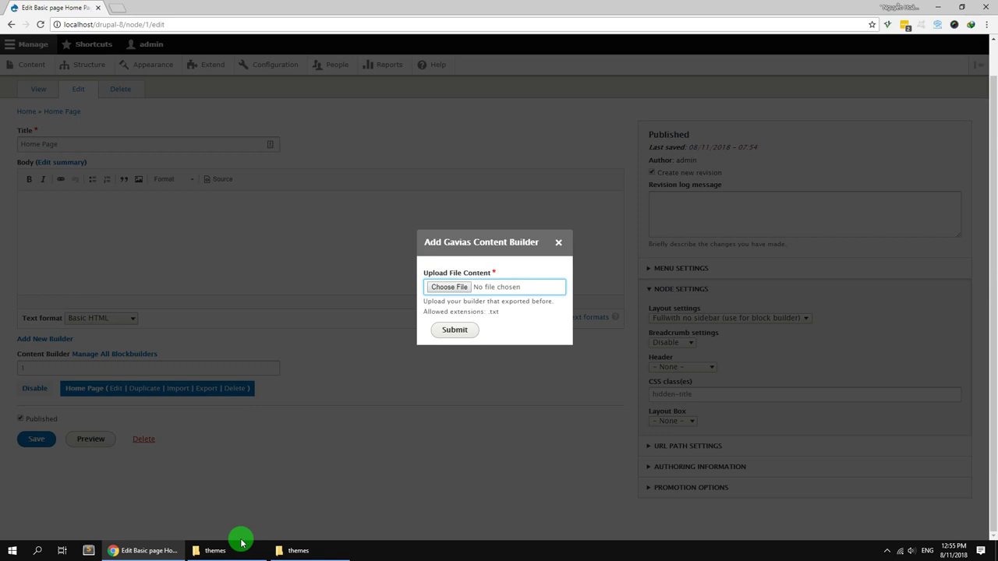
In File Explorer, go to the theme package's main folder and extract files_export_content_builder.zip into a folder of the same name.
click(212, 551)
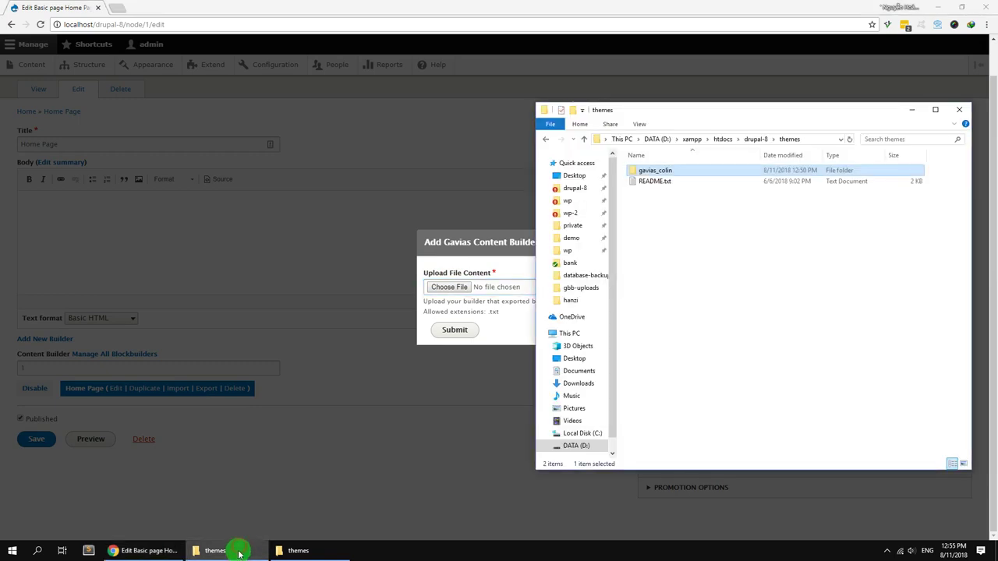
click(238, 552)
click(295, 550)
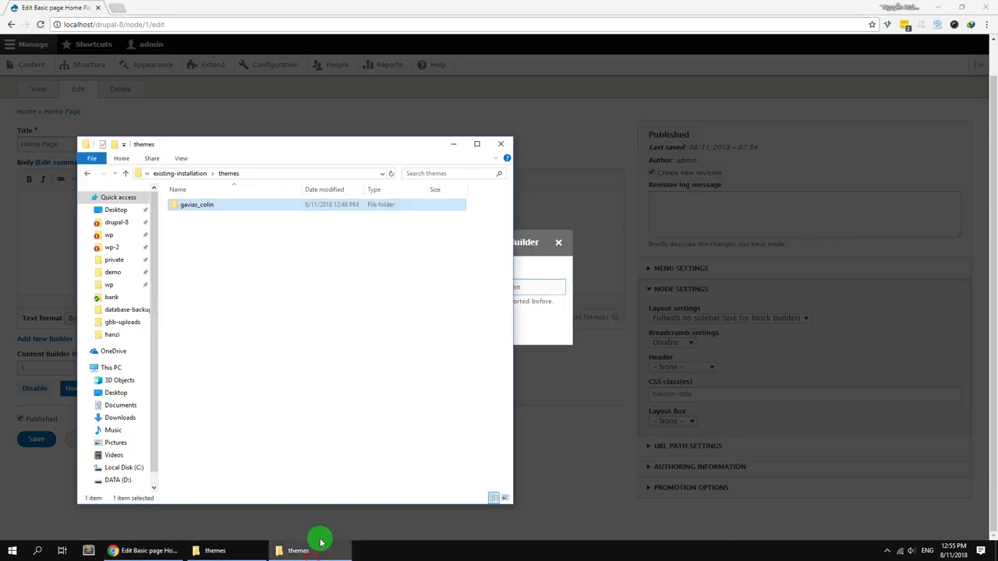
click(173, 173)
drag(127, 140, 699, 131)
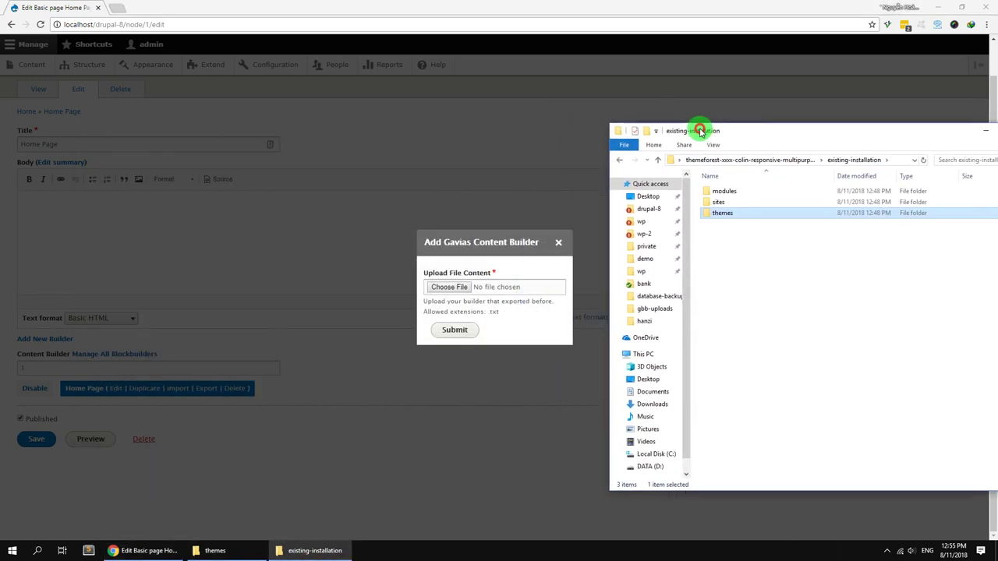
click(721, 160)
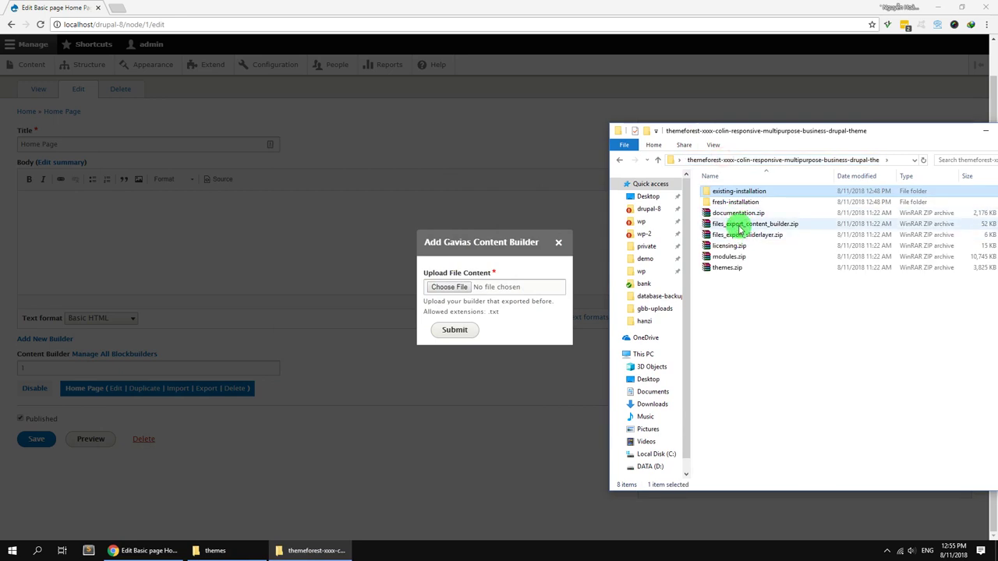
click(736, 226)
right_click(737, 226)
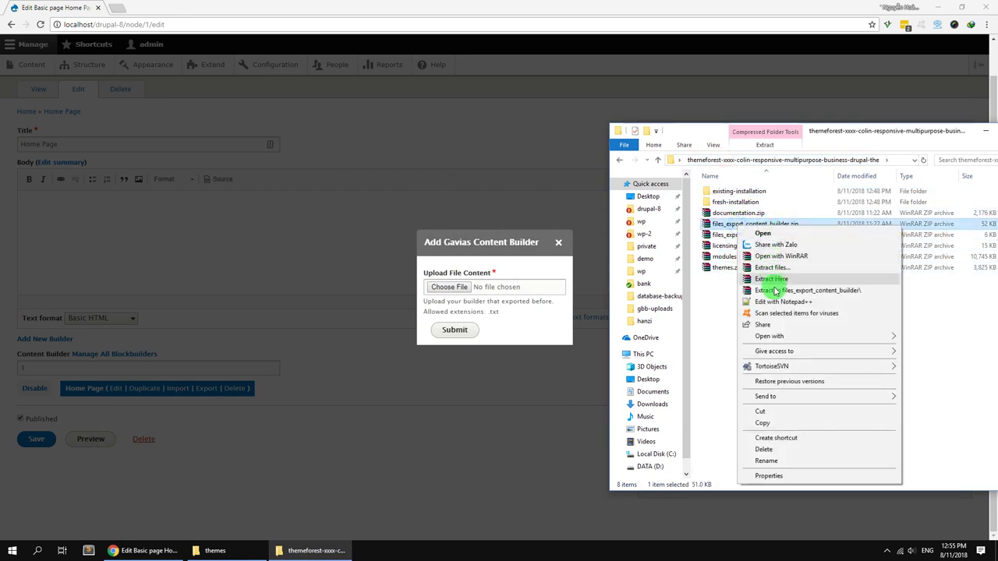
click(779, 292)
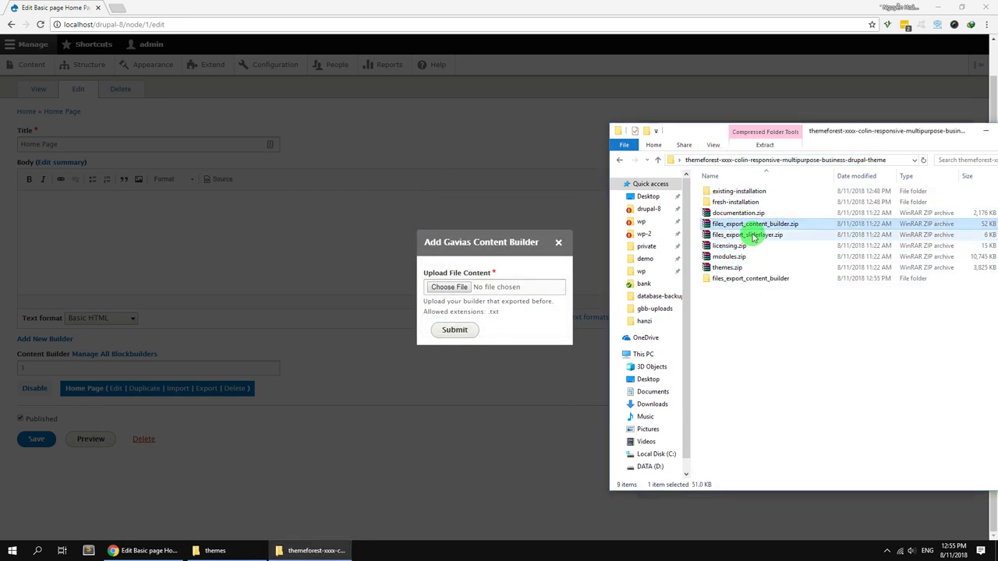
Import home-1.txt from the extracted files_export_content_builder folder into the Home Page builder and save the page.
double_click(742, 281)
double_click(729, 192)
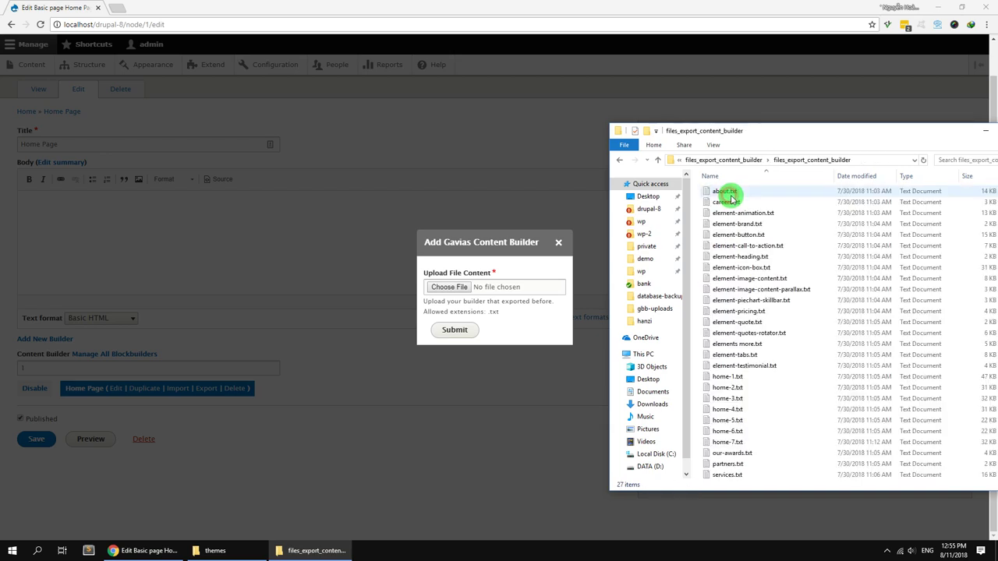
drag(729, 377, 465, 291)
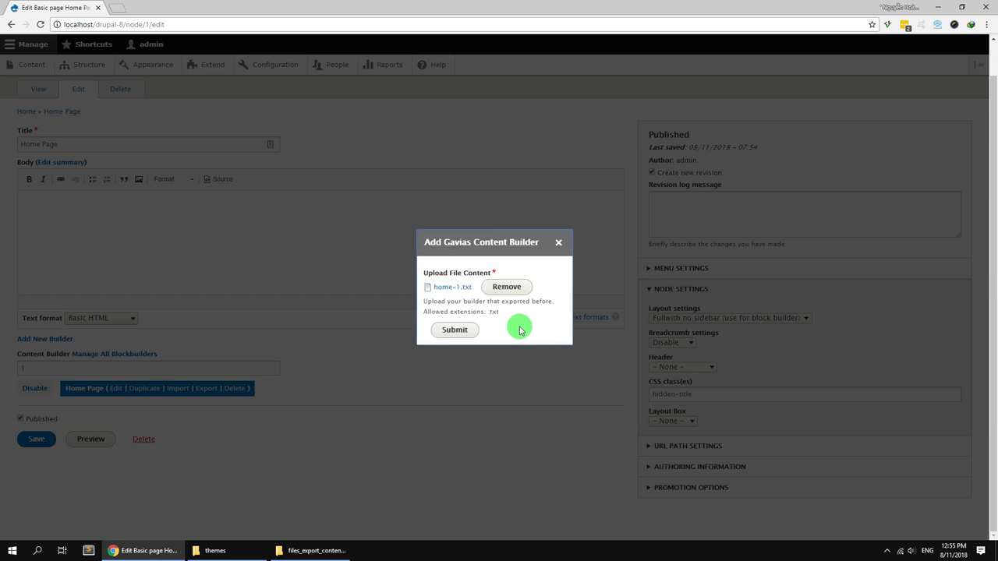
click(455, 329)
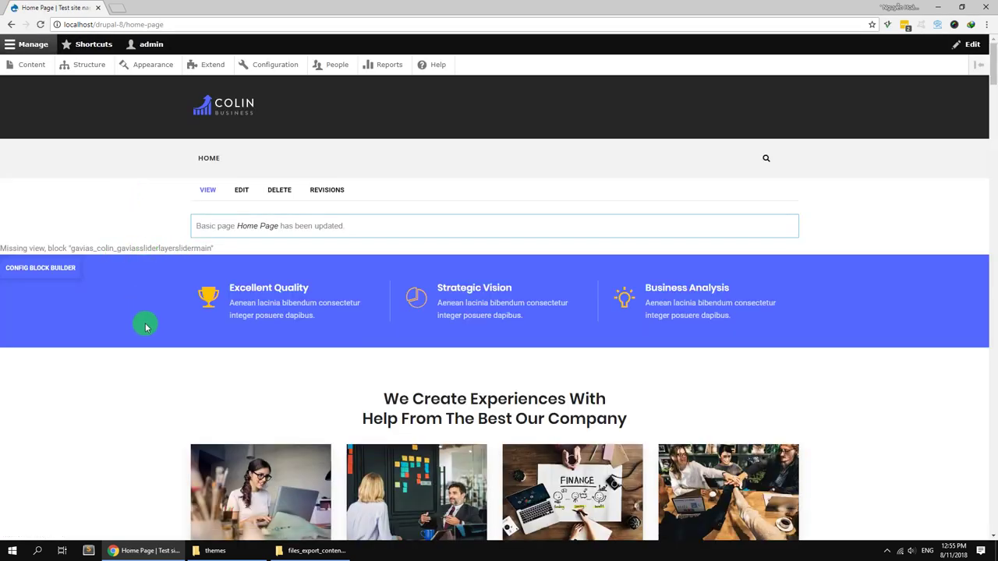
Open the site structure in a new tab, add a Gavias Slider Layer group titled "Slider Main" and save it.
click(90, 67)
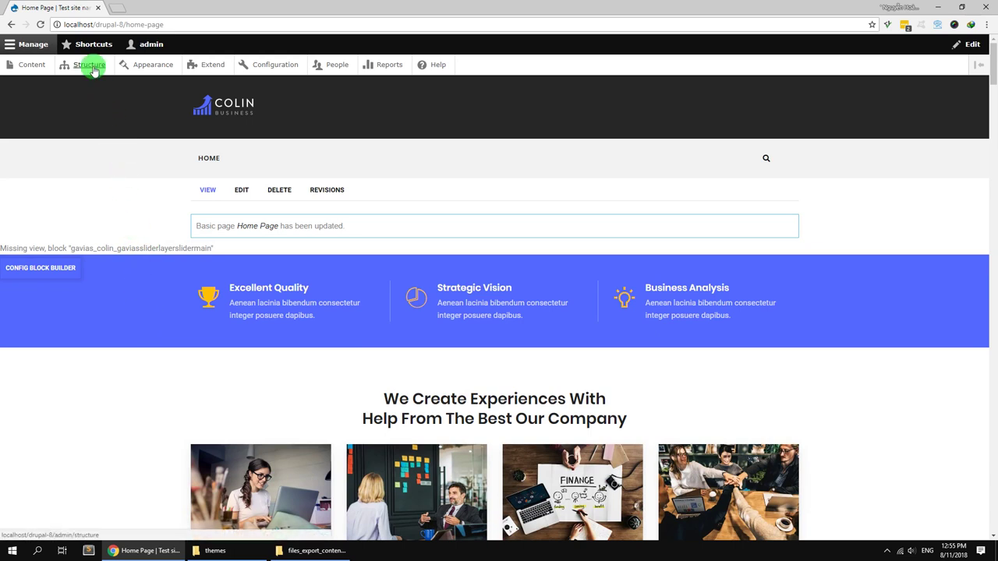
right_click(92, 68)
click(117, 73)
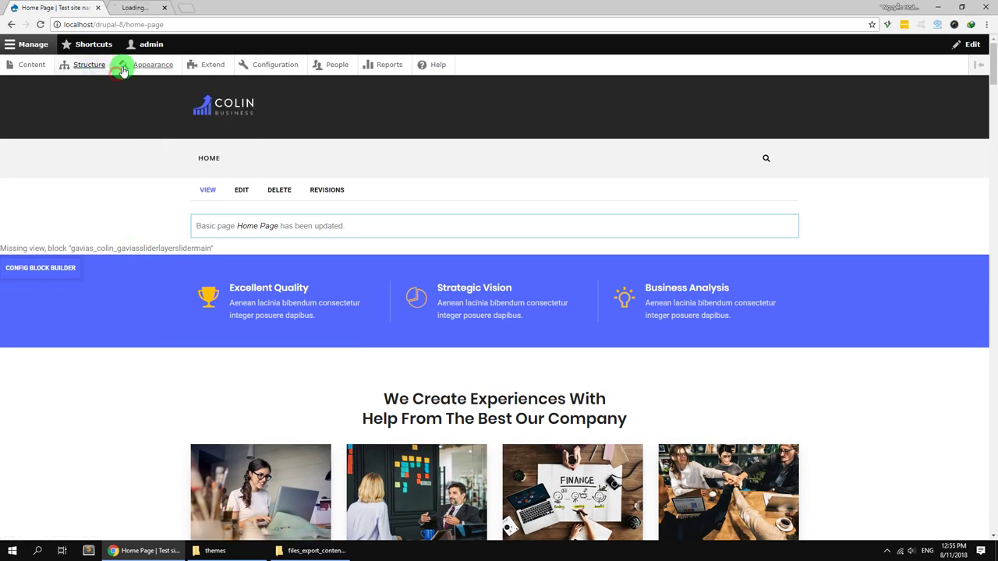
click(147, 9)
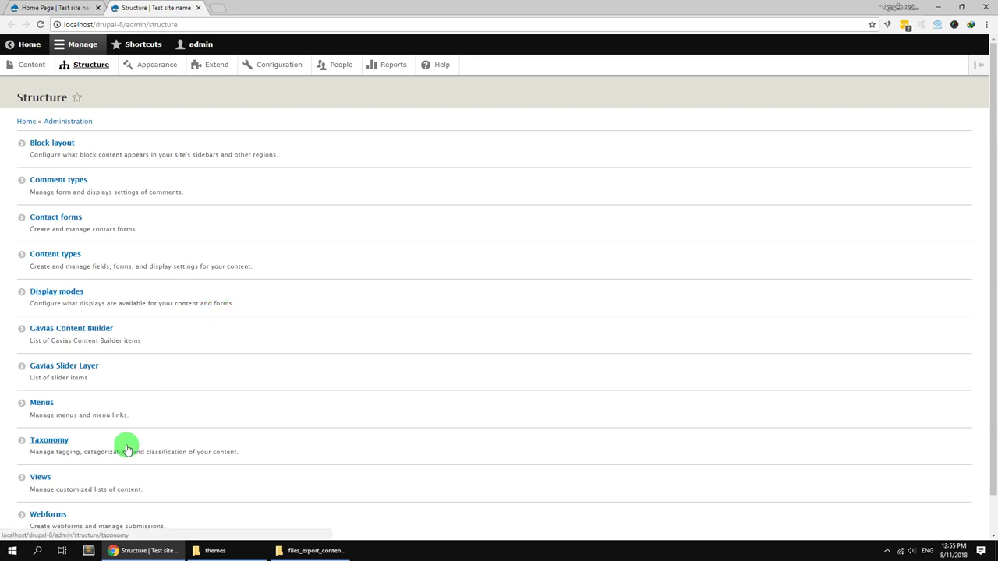
click(78, 372)
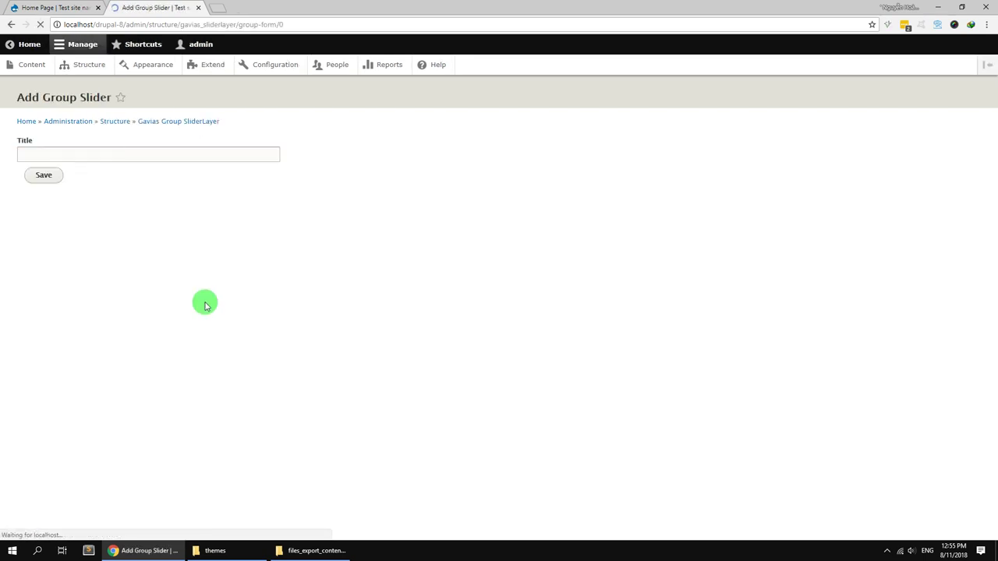
click(116, 155)
click(68, 167)
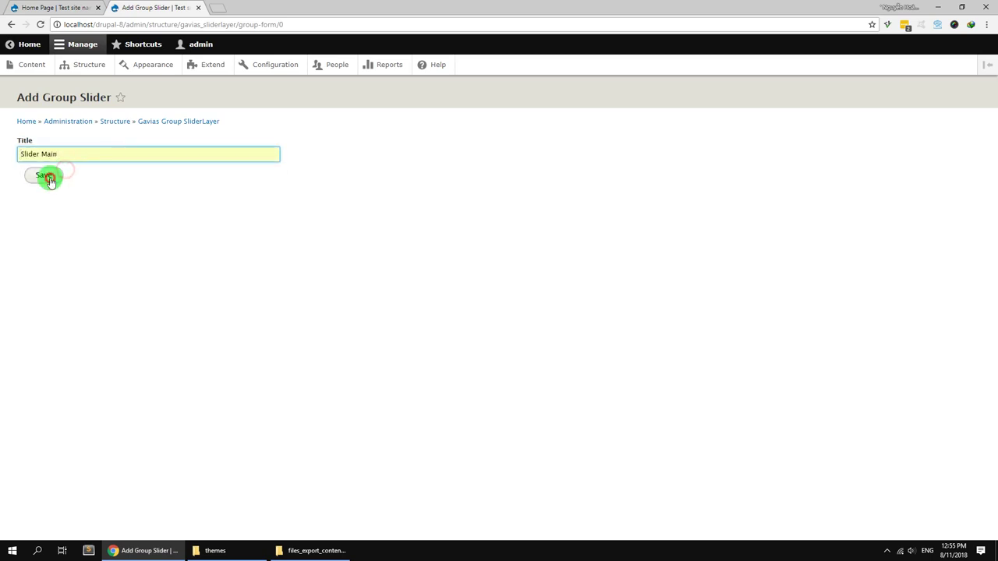
click(46, 176)
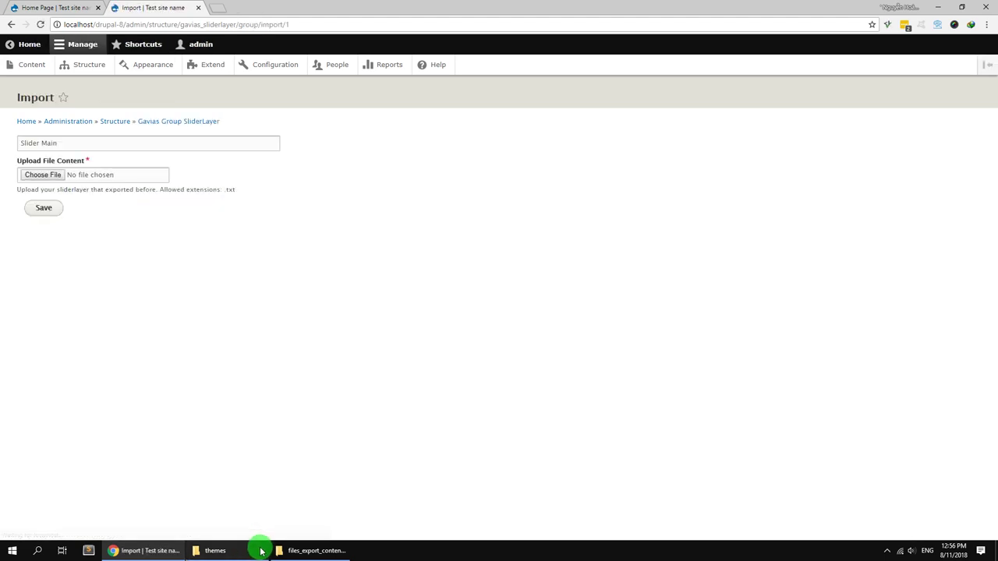
Switch to File Explorer, return to the theme package's main folder and extract files_export_sliderlayer.zip into its own folder.
click(300, 551)
click(725, 161)
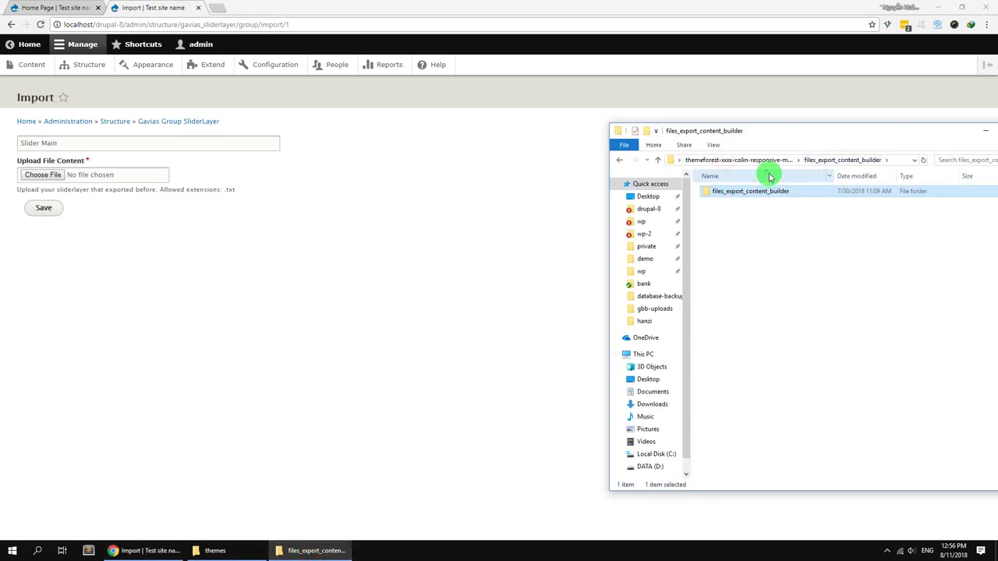
click(760, 163)
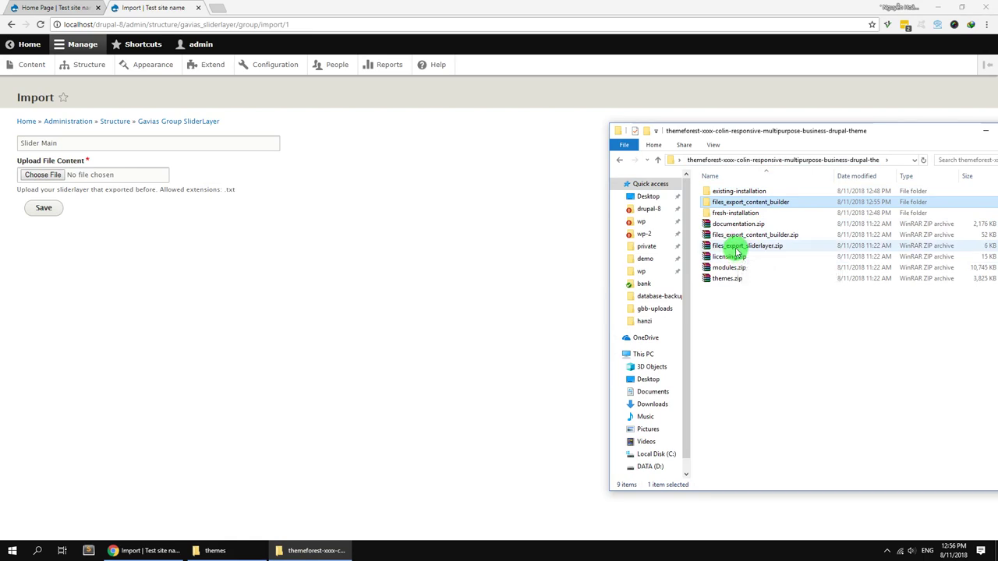
click(739, 248)
right_click(747, 250)
click(784, 314)
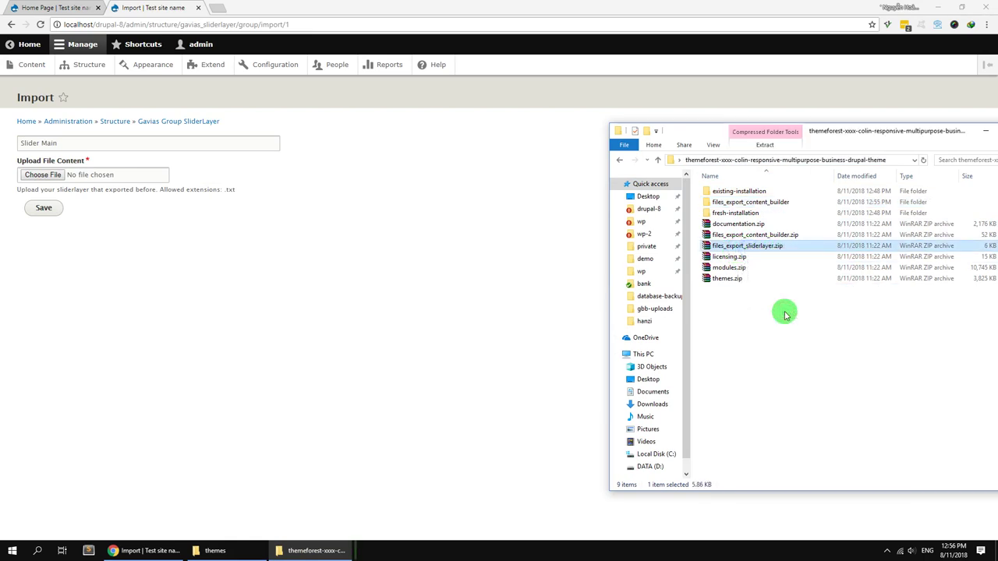
Upload sliderlayer-main.txt from the extracted files_export_sliderlayer folder as the import file for the Slider Main group.
double_click(753, 213)
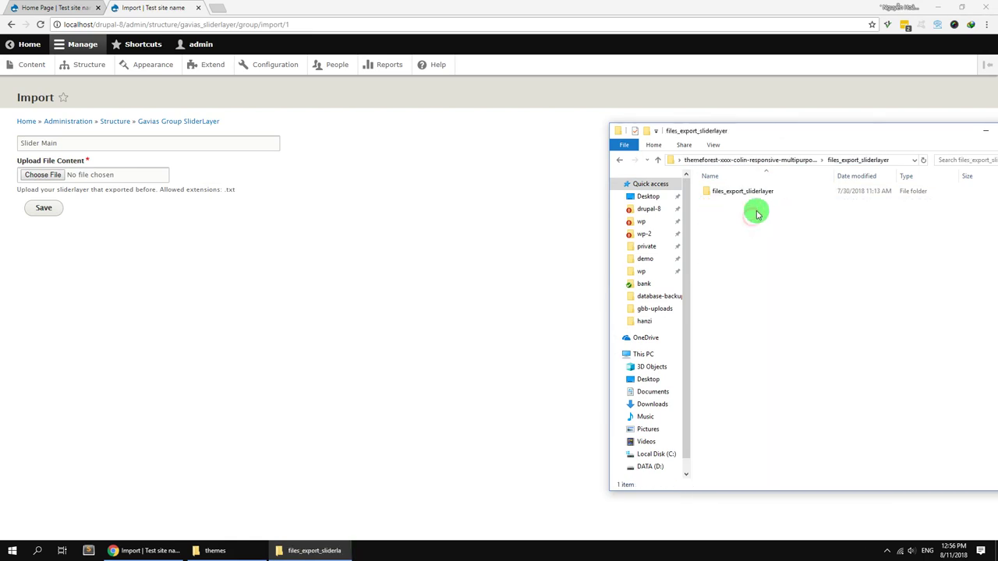
click(752, 195)
double_click(753, 195)
drag(730, 195, 55, 176)
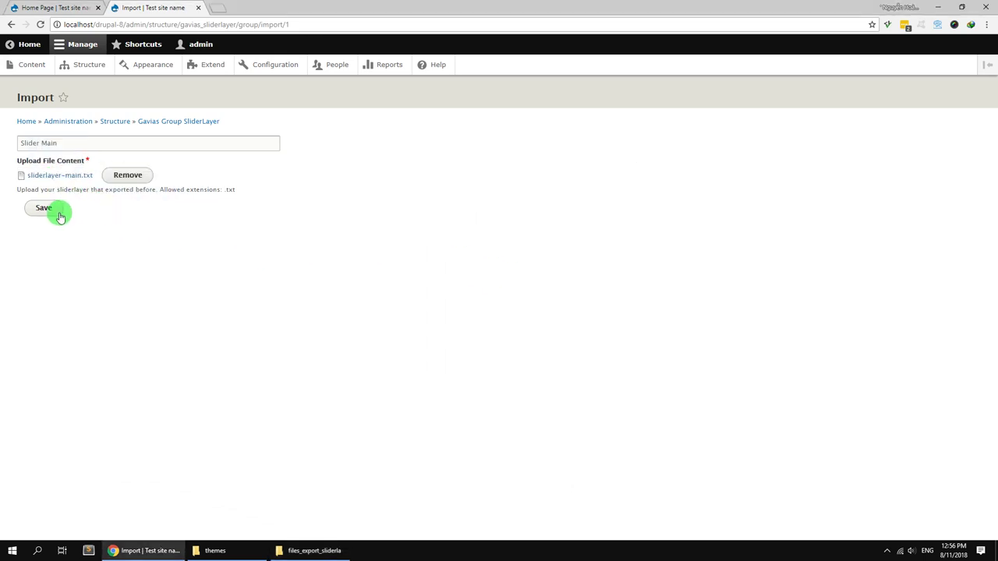
Save the Slider Main import and open the site's block layout.
click(52, 209)
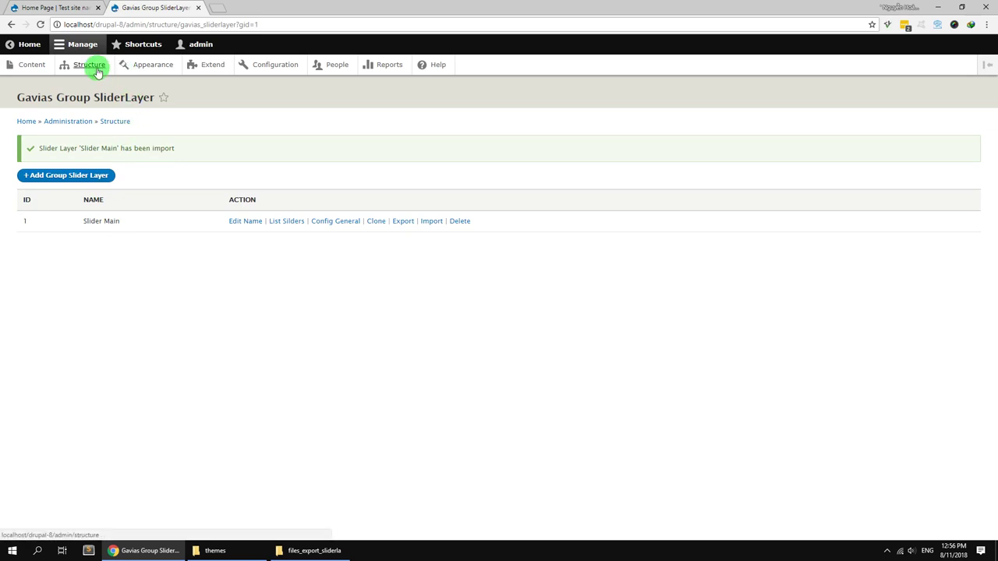
scroll(188, 286, down, 1)
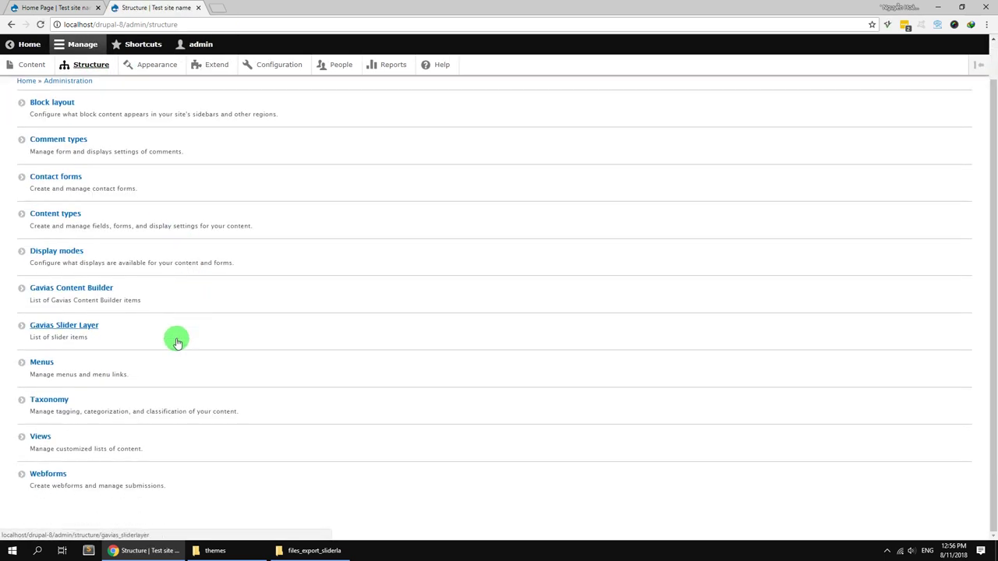
scroll(176, 339, up, 1)
scroll(86, 312, up, 1)
click(61, 146)
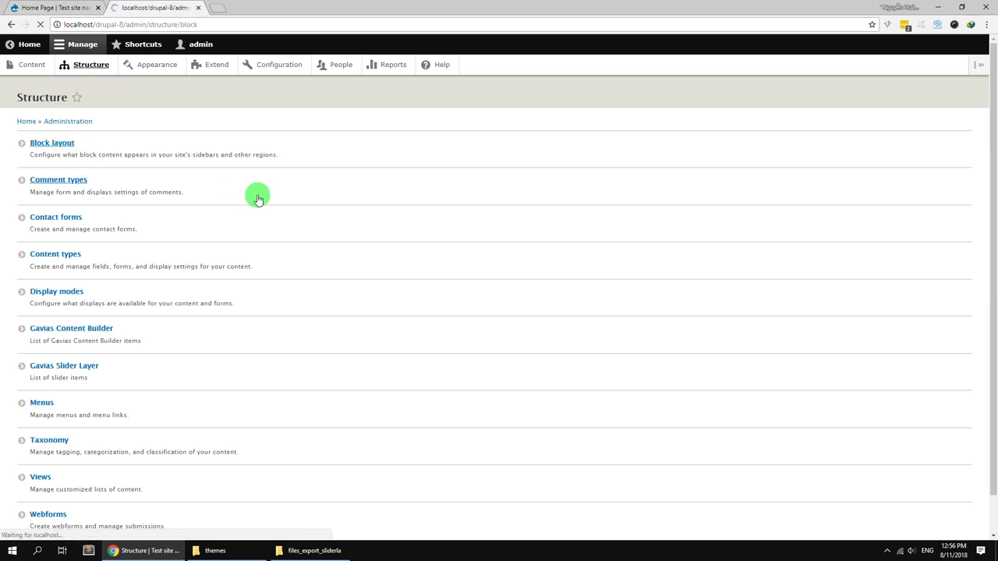
Filter the available blocks by "sli" and place Gavias SliderLayer - Slider Main in the Other region.
scroll(218, 302, down, 10)
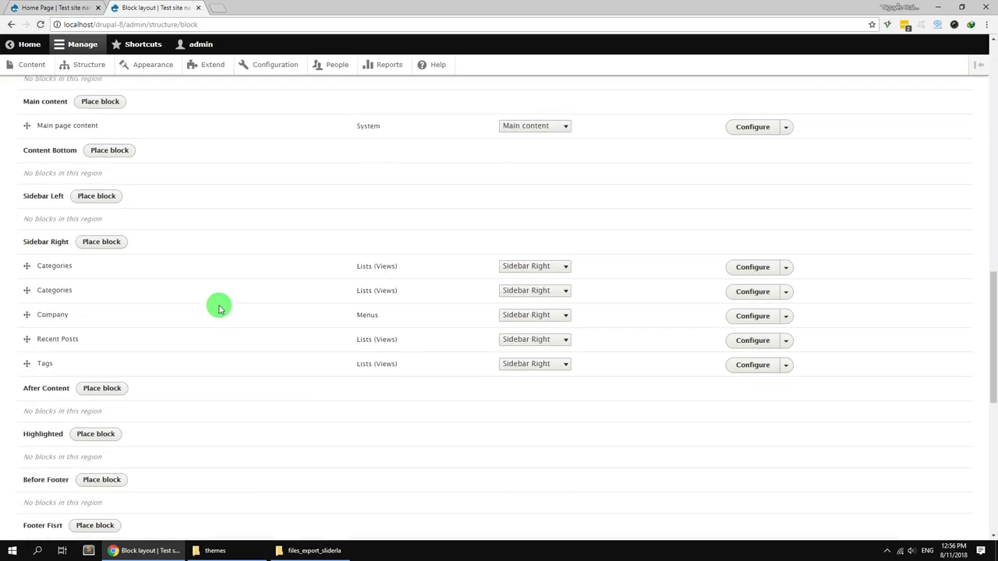
scroll(220, 309, down, 10)
click(75, 310)
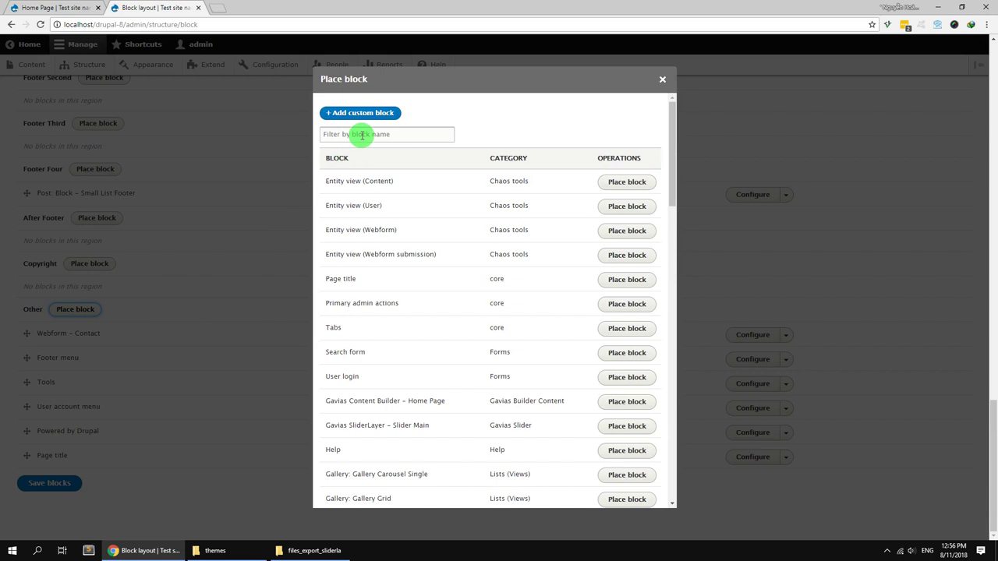
click(362, 135)
text(sli)
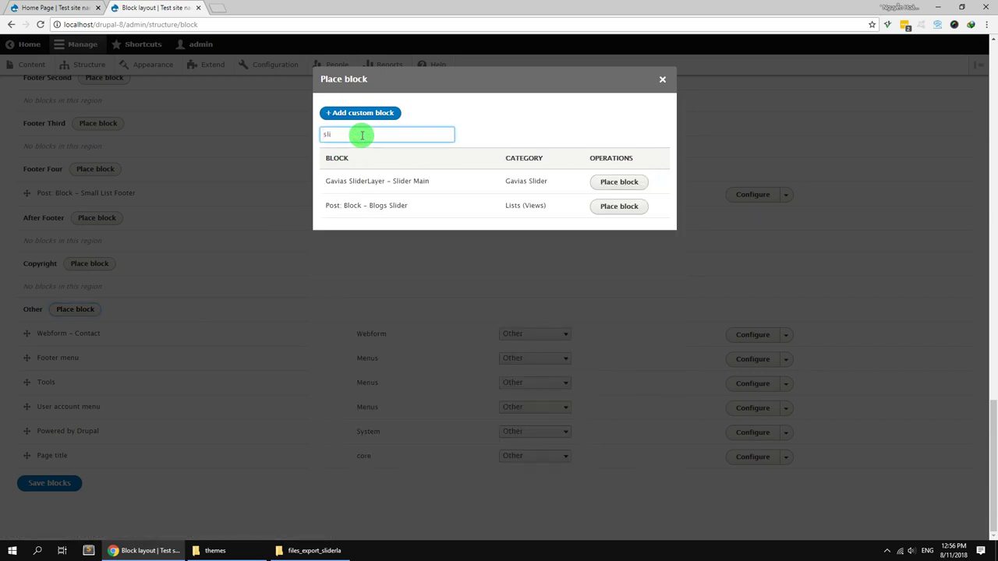
click(613, 181)
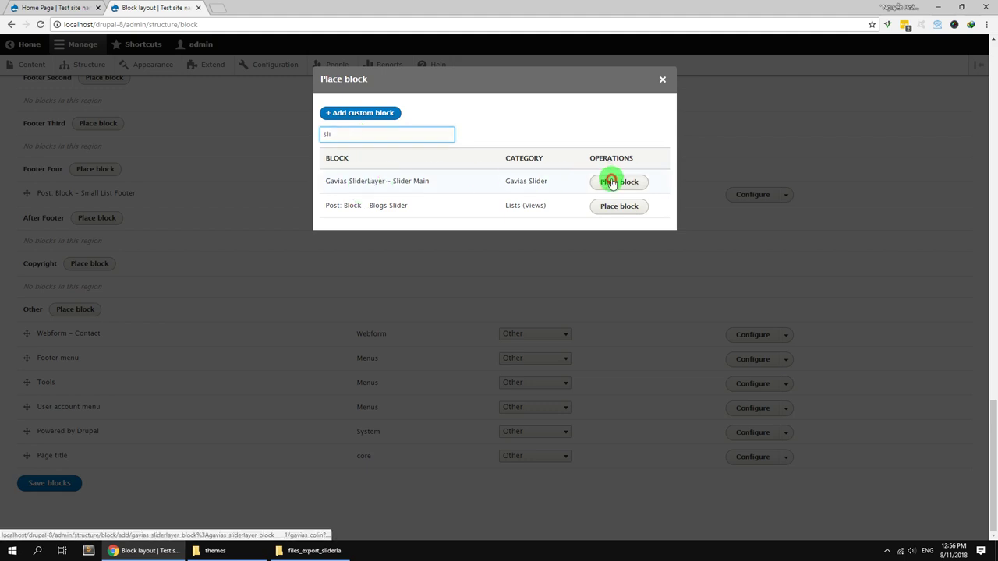
click(340, 181)
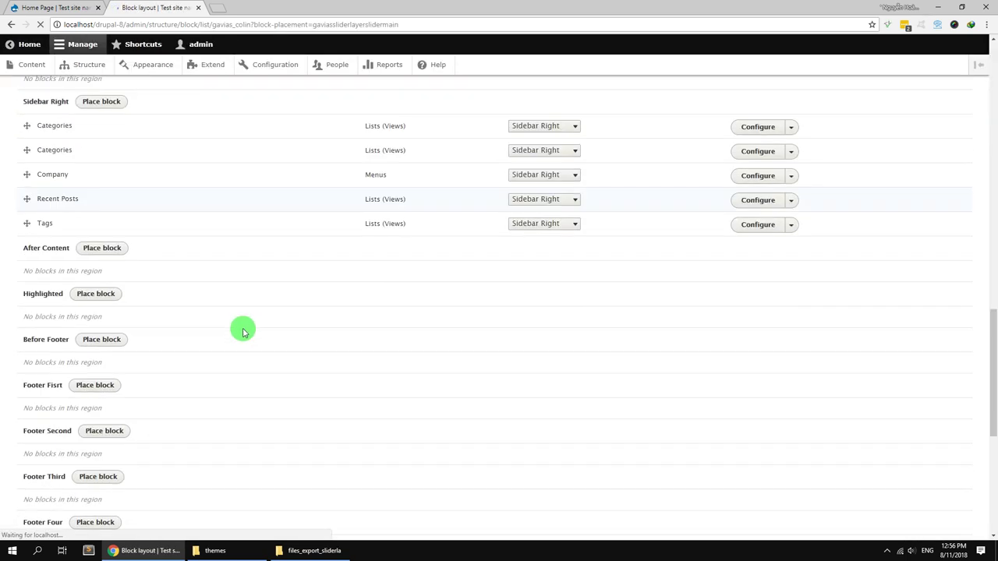
In the Home Page builder, set the Slider row's Drupal block to Gavias SliderLayer - Slider Main, save the configuration and return to the page.
click(74, 7)
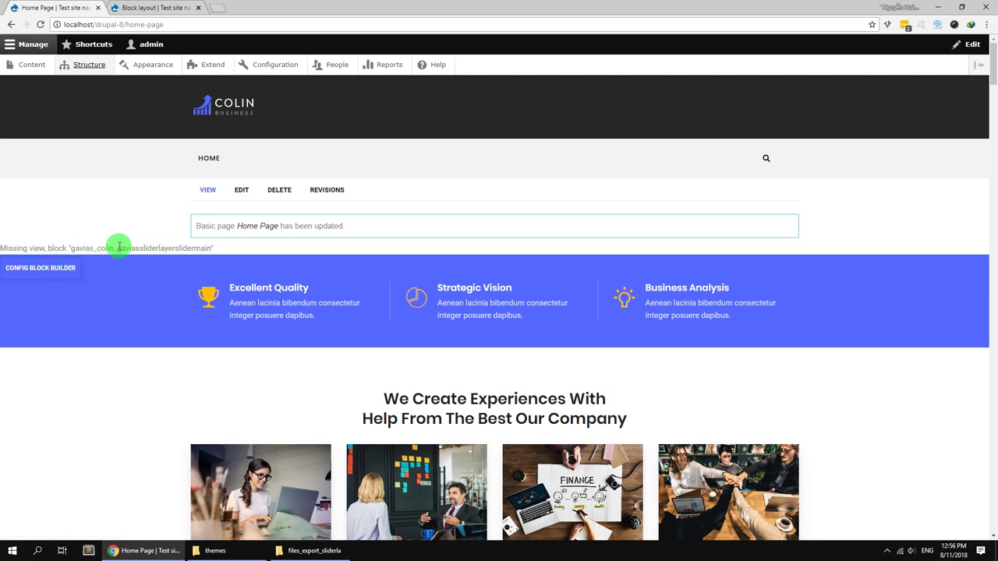
click(60, 268)
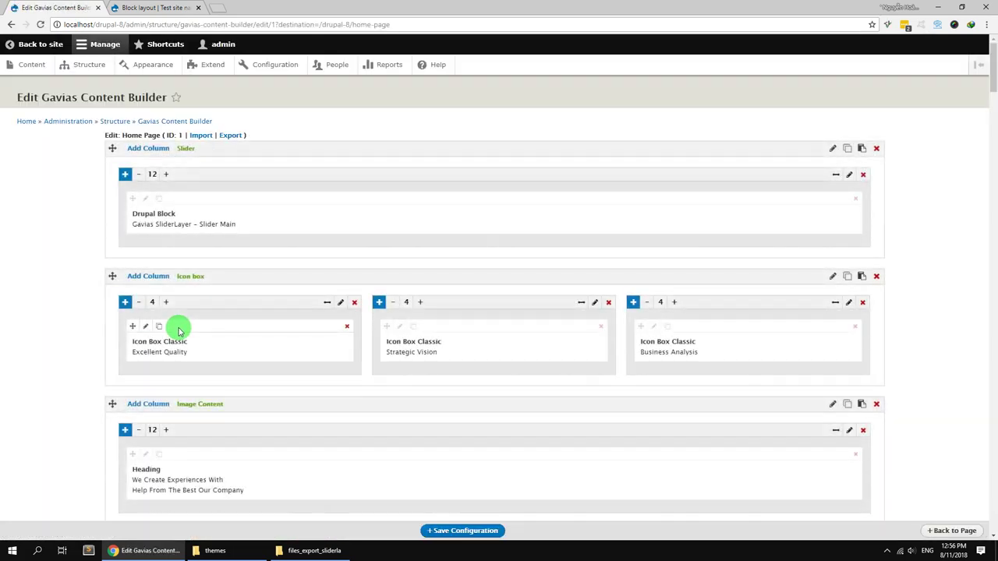
click(144, 200)
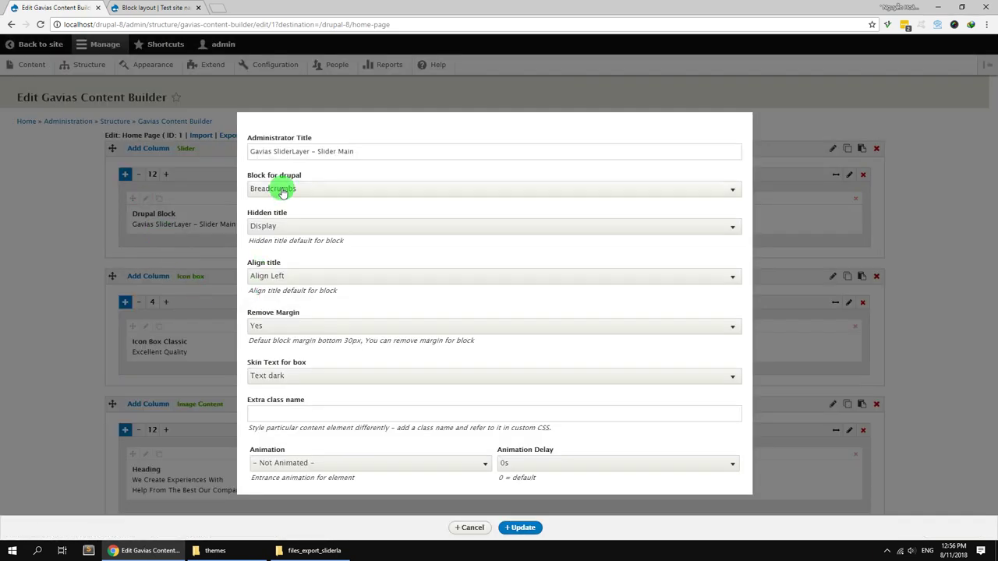
click(283, 190)
click(291, 259)
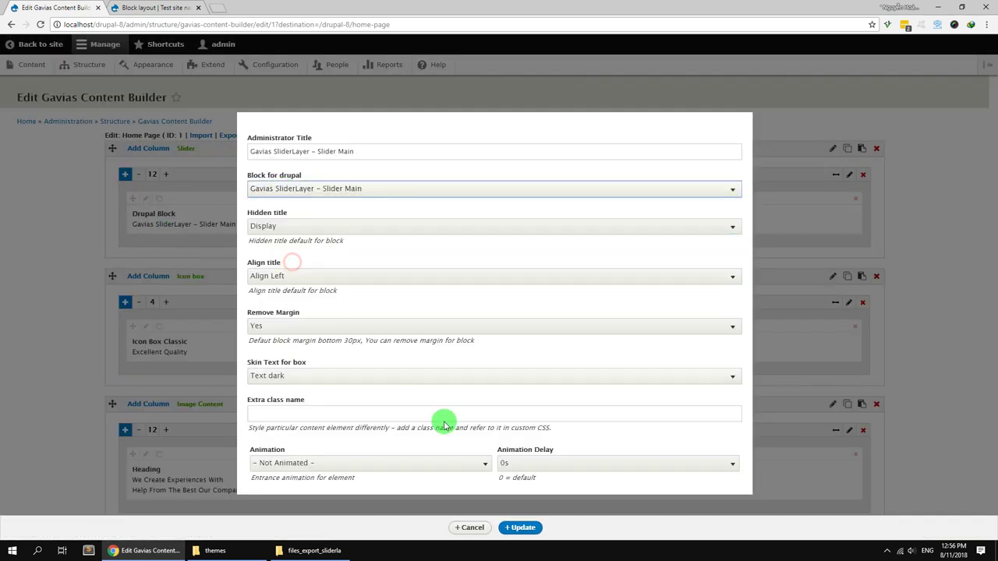
click(514, 527)
click(470, 531)
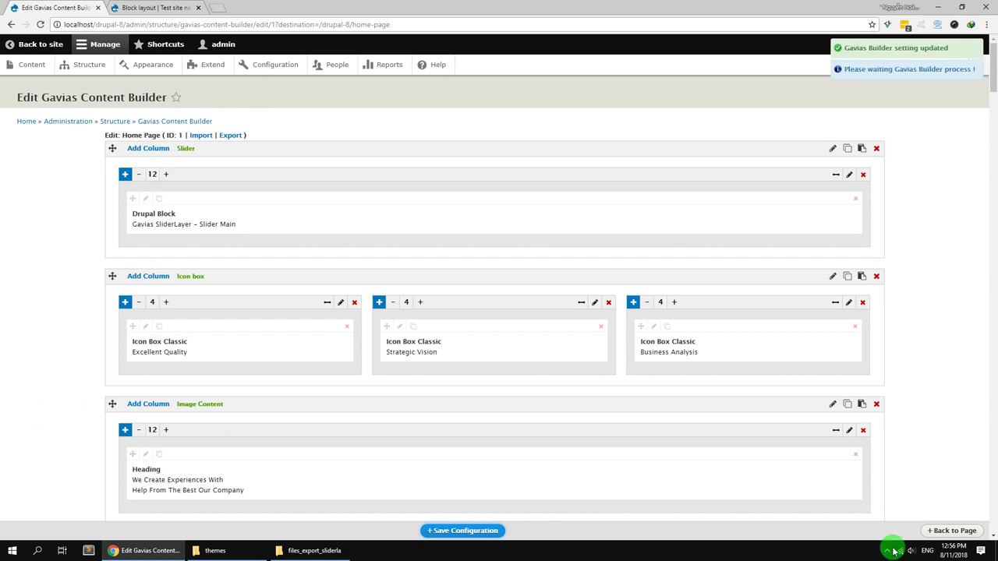
click(932, 531)
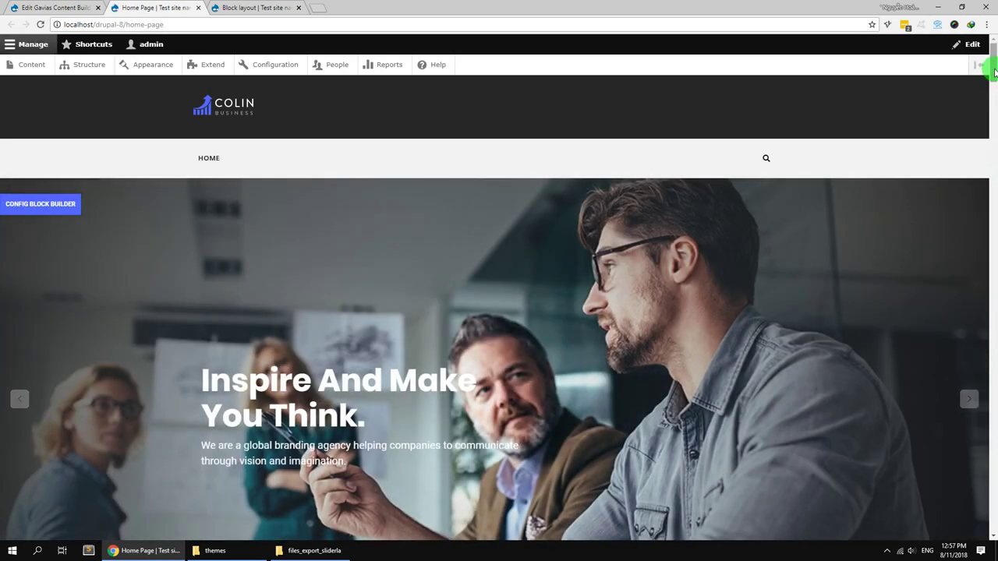
drag(995, 72, 990, 47)
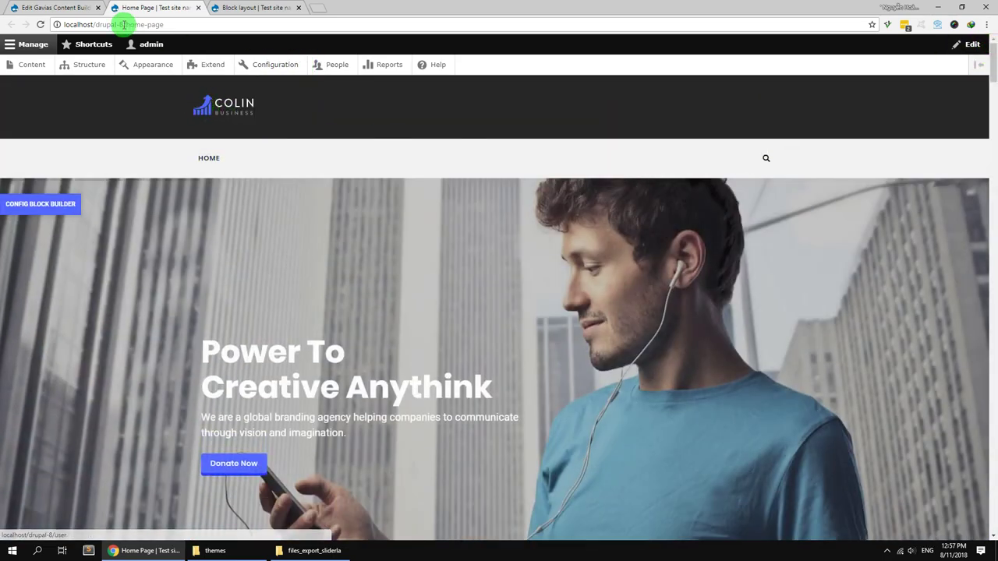
Set the default front page to /home-page in the basic site settings and save the configuration.
drag(185, 24, 133, 127)
click(121, 140)
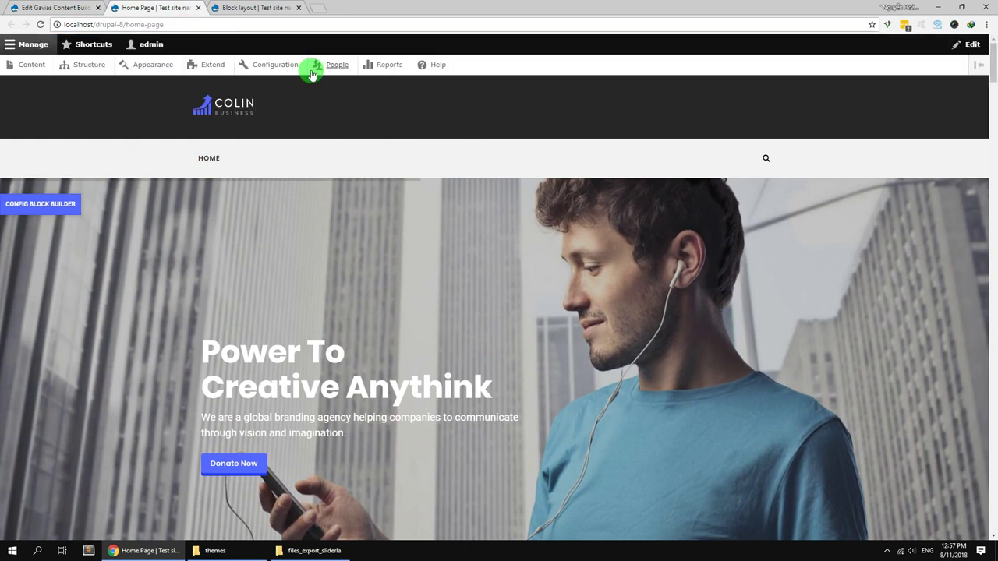
click(268, 70)
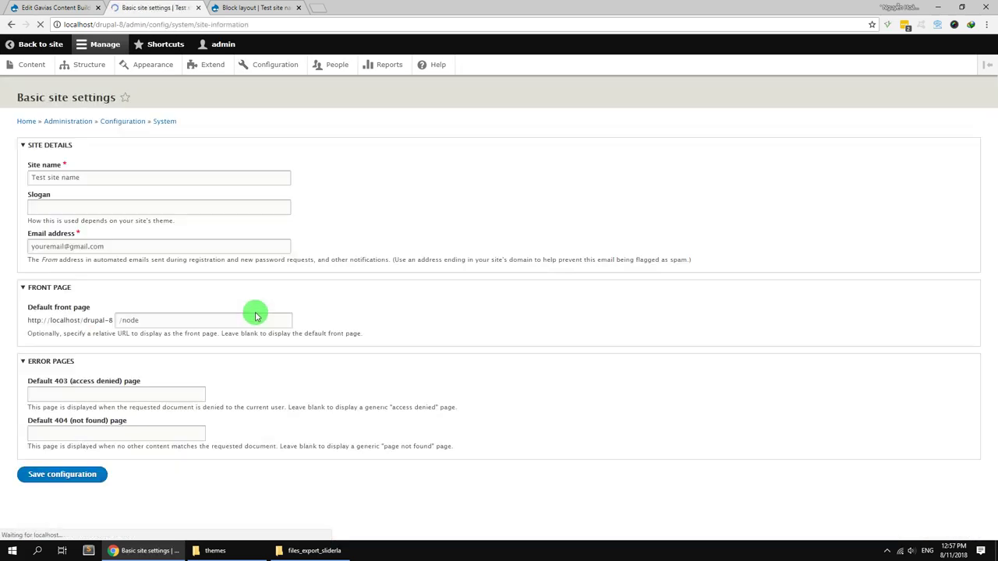
click(80, 320)
text(/node/home-page)
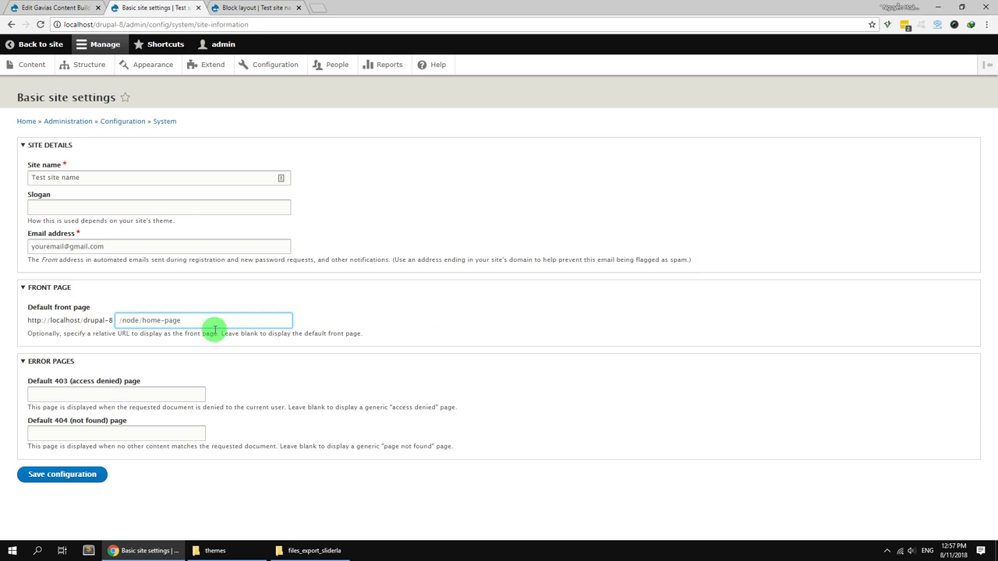
click(128, 291)
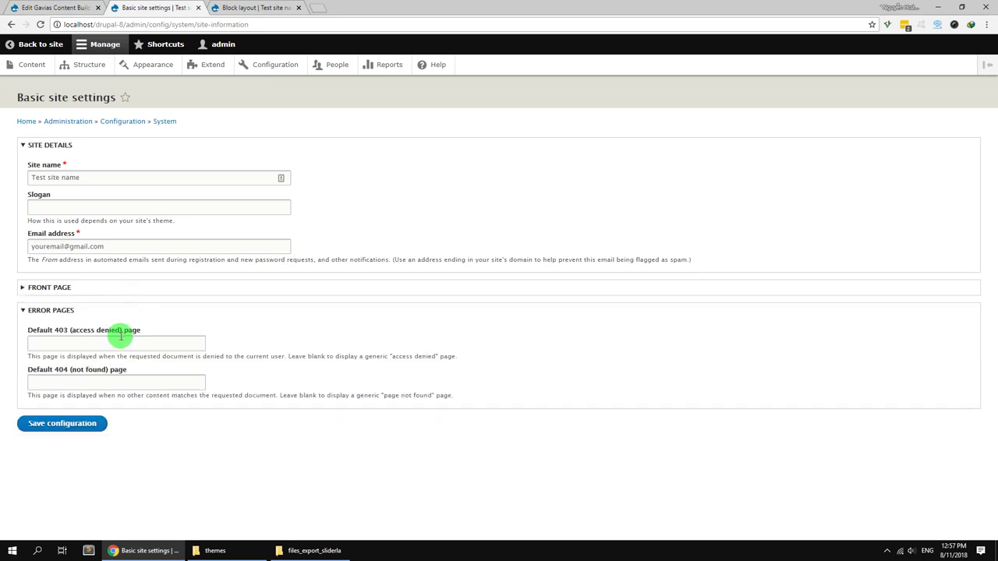
click(56, 290)
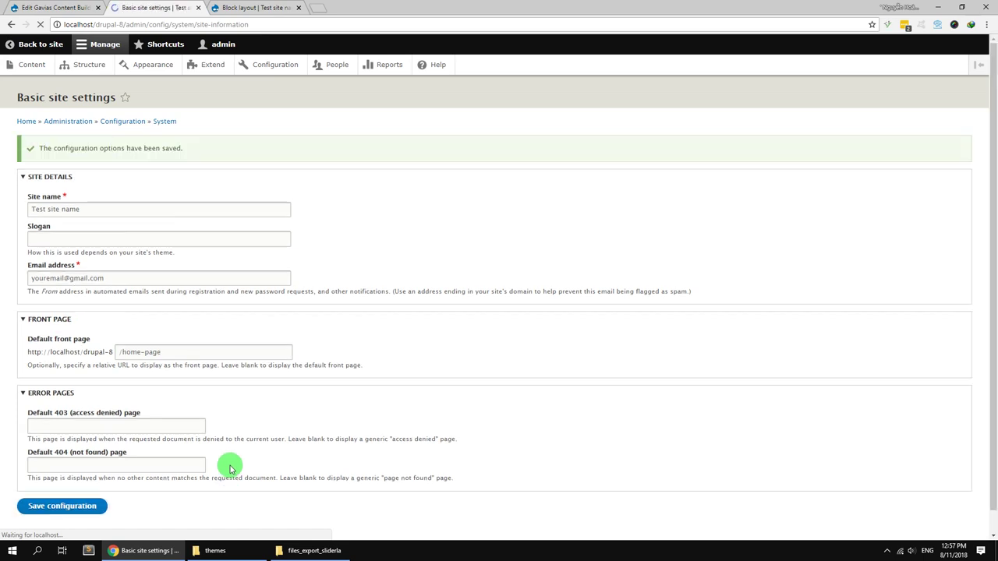
Return to the site and review the front page with its slider and content sections.
click(22, 44)
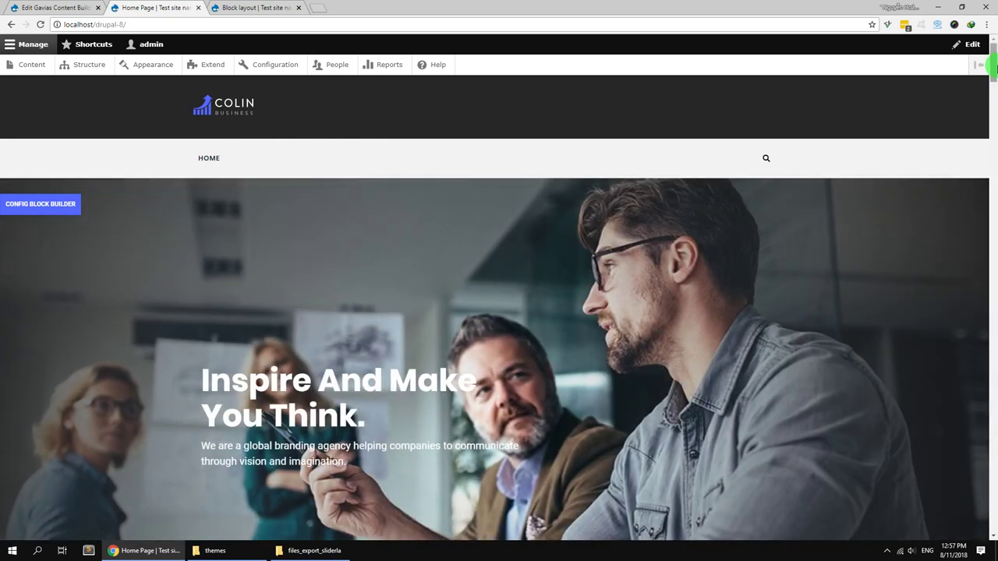
scroll(990, 78, down, 2)
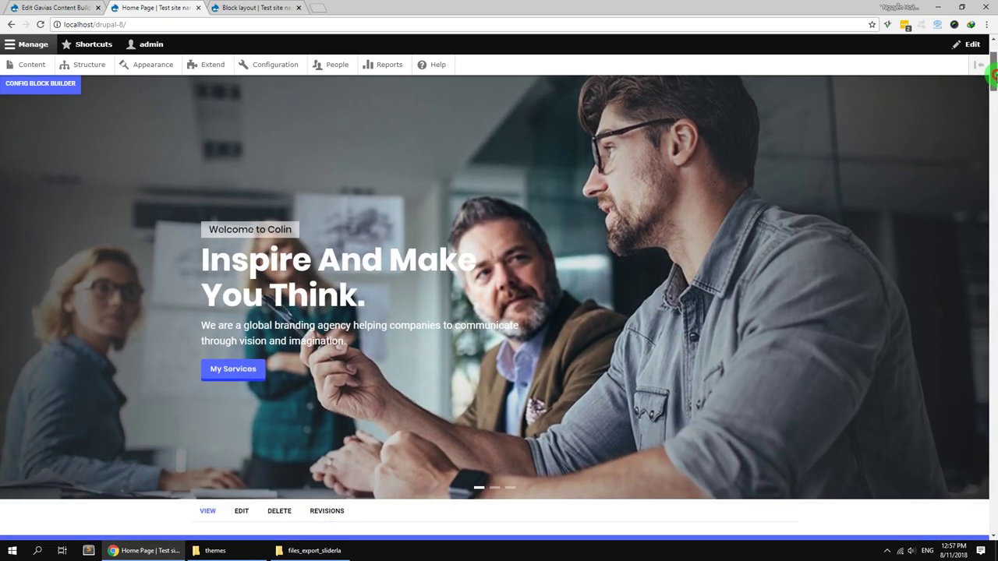
drag(993, 74, 980, 58)
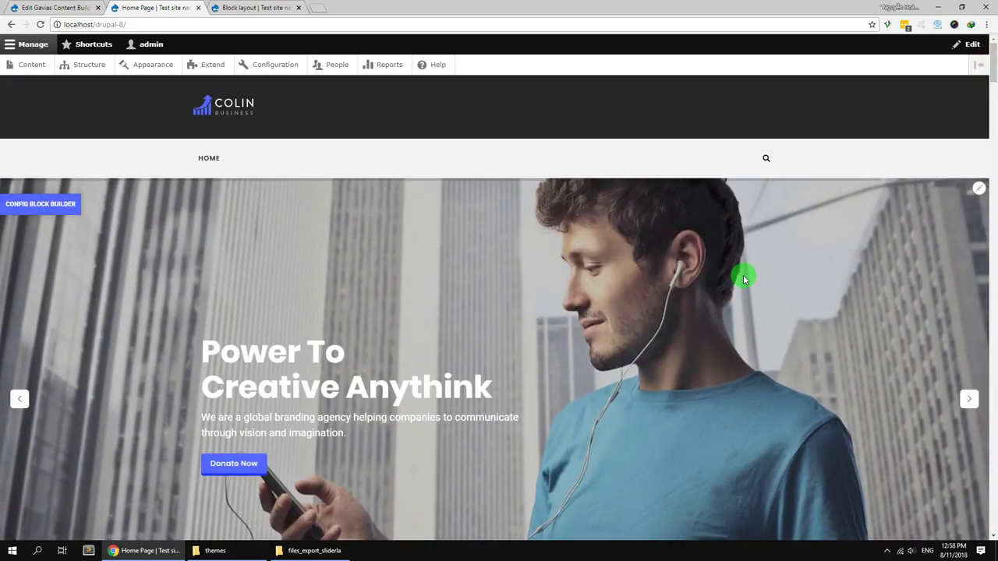